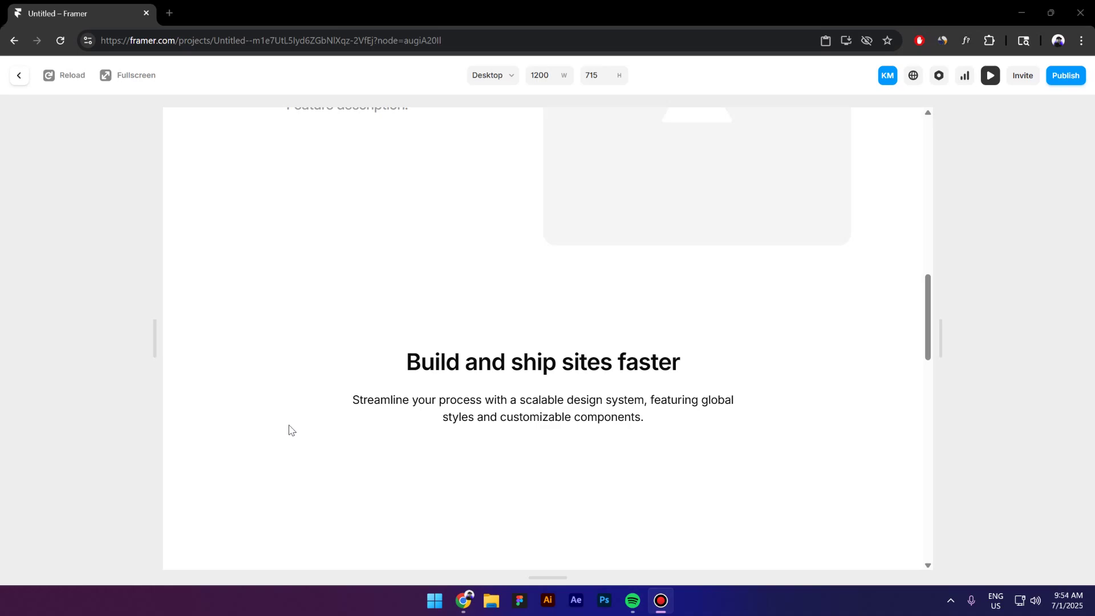
{"action": "scroll", "coordinate": [325, 403], "scroll_direction": "down", "scroll_amount": 2}
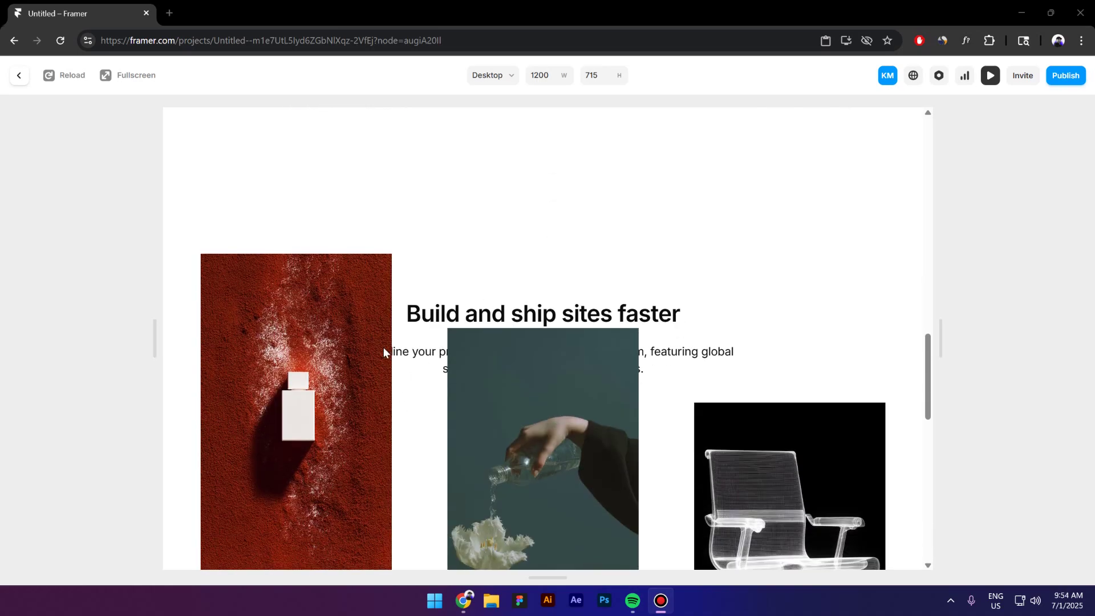
{"action": "scroll", "coordinate": [440, 403], "scroll_direction": "down", "scroll_amount": 2}
{"action": "scroll", "coordinate": [445, 372], "scroll_direction": "down", "scroll_amount": 2}
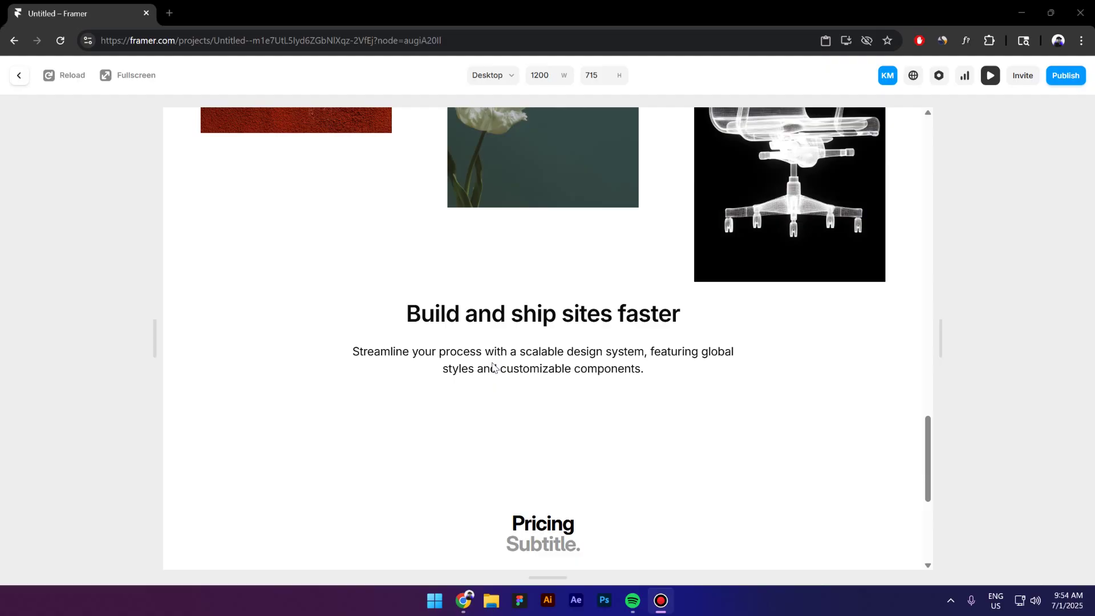
{"action": "scroll", "coordinate": [493, 368], "scroll_direction": "up", "scroll_amount": 3}
{"action": "scroll", "coordinate": [445, 347], "scroll_direction": "up", "scroll_amount": 2}
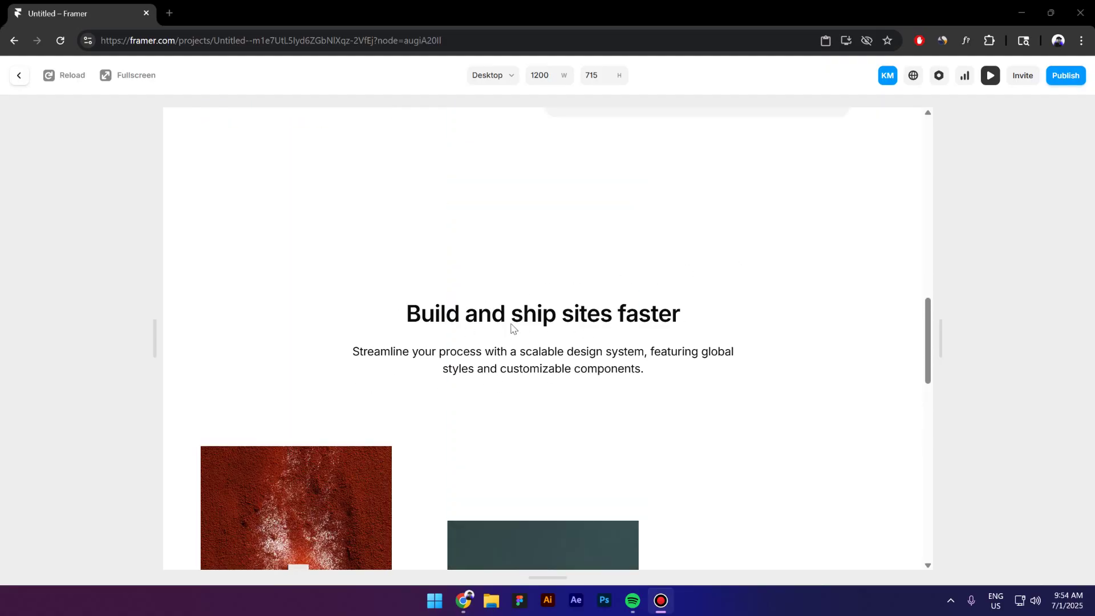
{"action": "scroll", "coordinate": [573, 303], "scroll_direction": "down", "scroll_amount": 2}
{"action": "scroll", "coordinate": [575, 291], "scroll_direction": "down", "scroll_amount": 2}
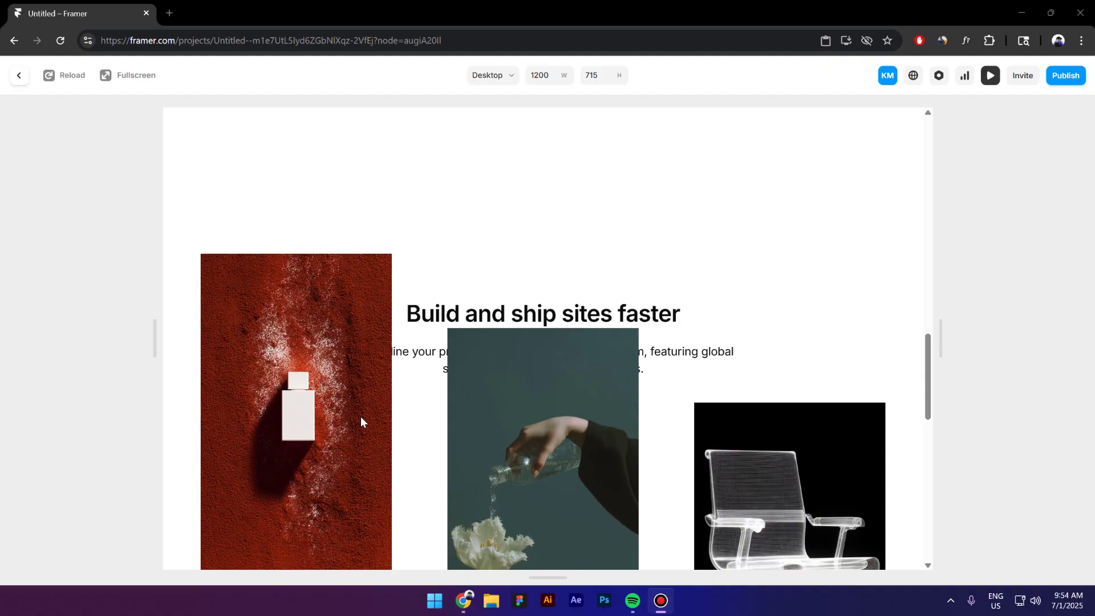
{"action": "scroll", "coordinate": [366, 413], "scroll_direction": "down", "scroll_amount": 2}
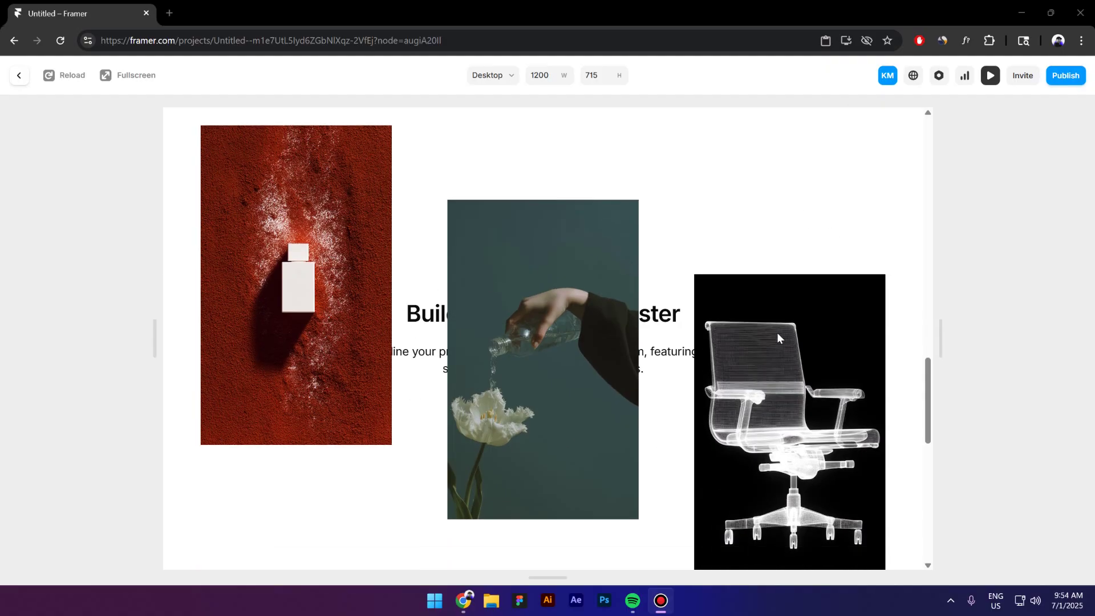
{"action": "scroll", "coordinate": [778, 338], "scroll_direction": "down", "scroll_amount": 3}
{"action": "scroll", "coordinate": [599, 317], "scroll_direction": "down", "scroll_amount": 3}
Step: Close the preview of the sticky heading with scrolling images and return to the editor
{"action": "key", "text": "Escape"}
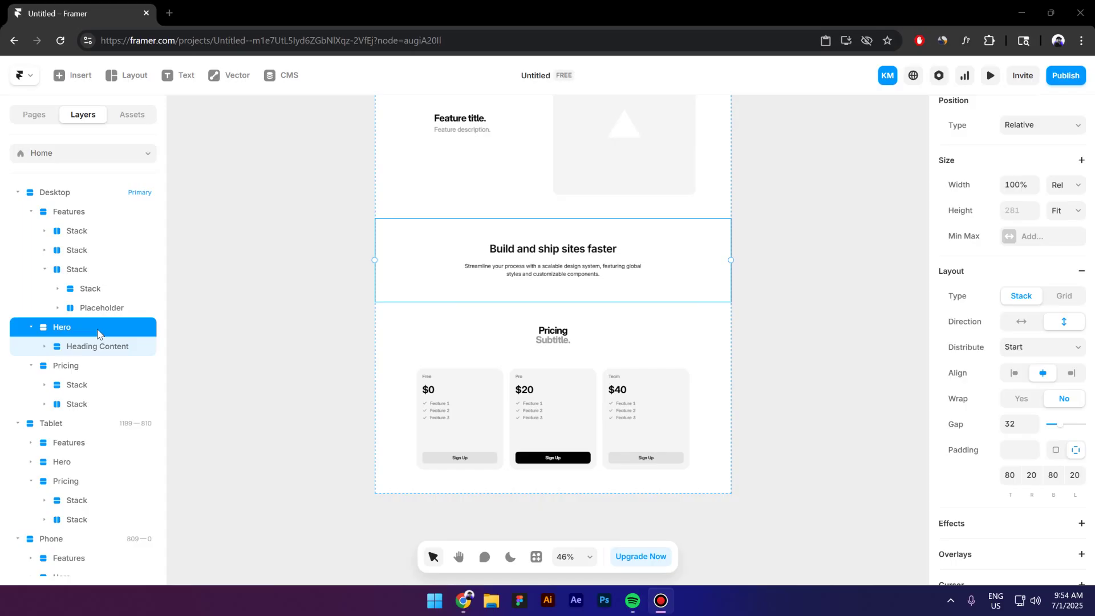
Step: Rename the Hero section to 'Text scroll' and set its height to 200vh
{"action": "double_click", "coordinate": [69, 331]}
{"action": "type", "text": "Text scroll"}
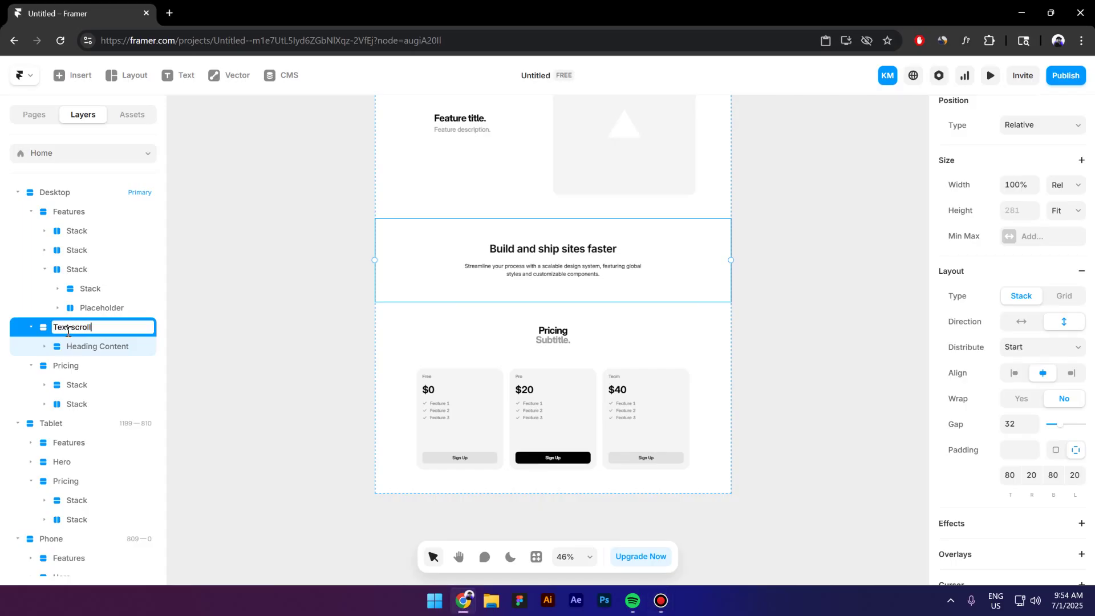
{"action": "key", "text": "Return"}
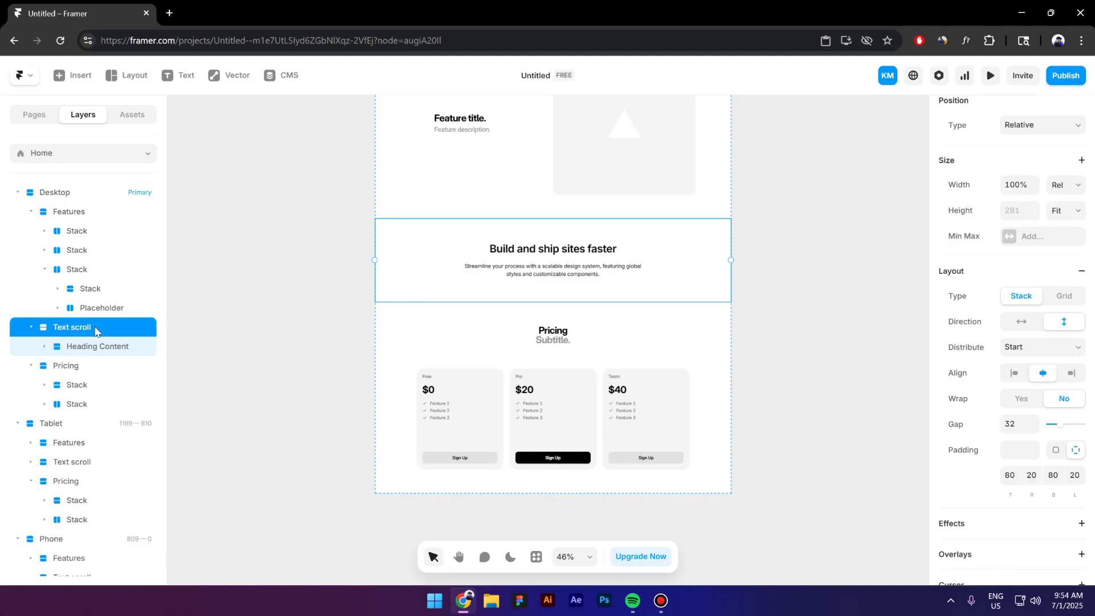
{"action": "left_click", "coordinate": [1067, 215]}
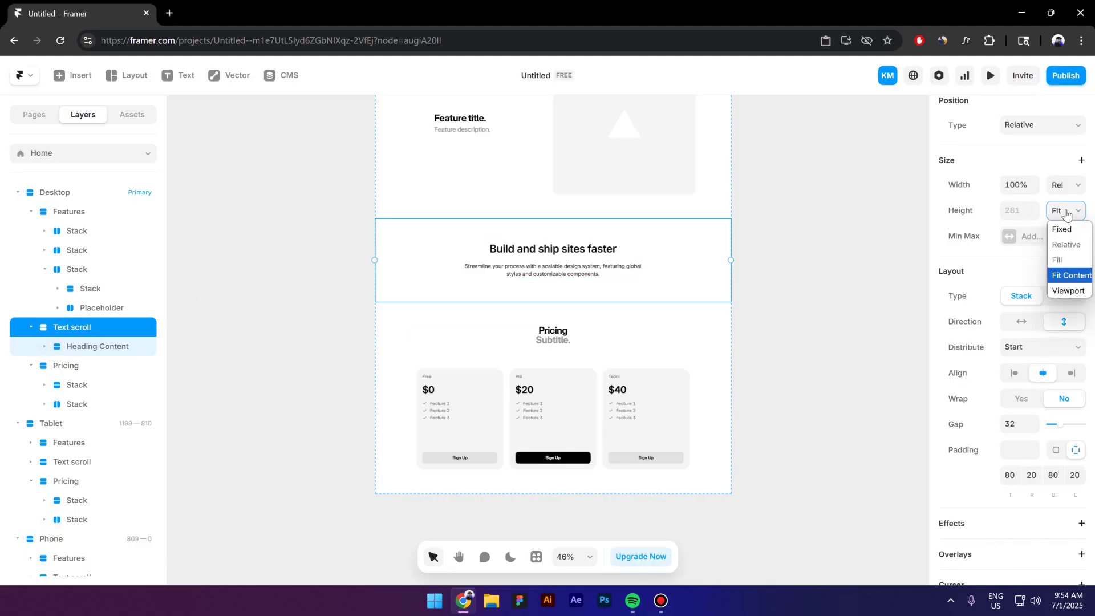
{"action": "left_click", "coordinate": [1068, 290]}
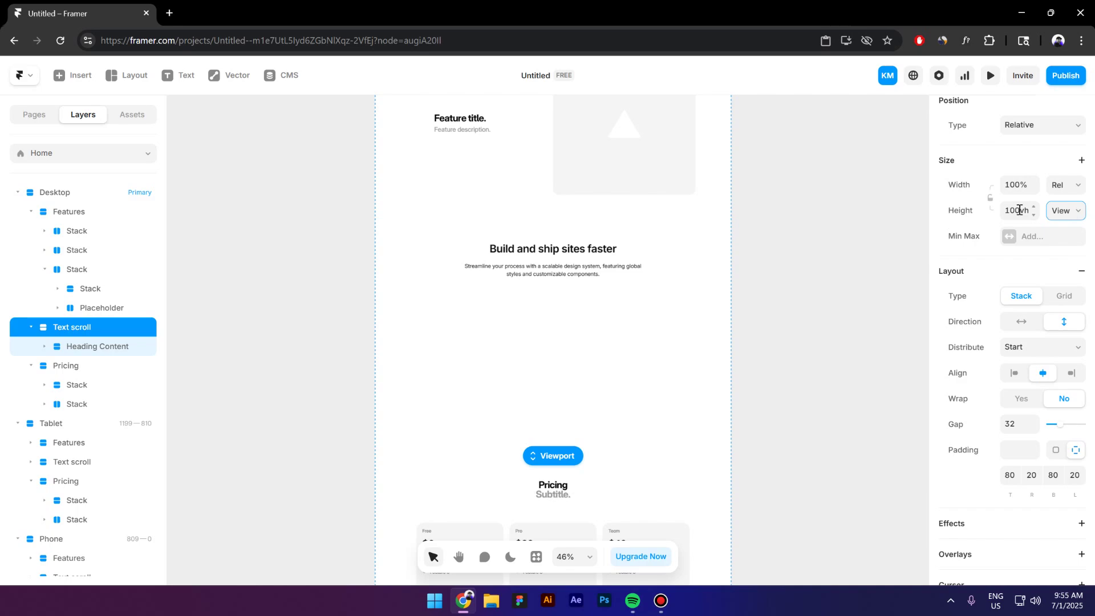
{"action": "left_click", "coordinate": [1019, 211]}
{"action": "type", "text": "200"}
{"action": "key", "text": "Return"}
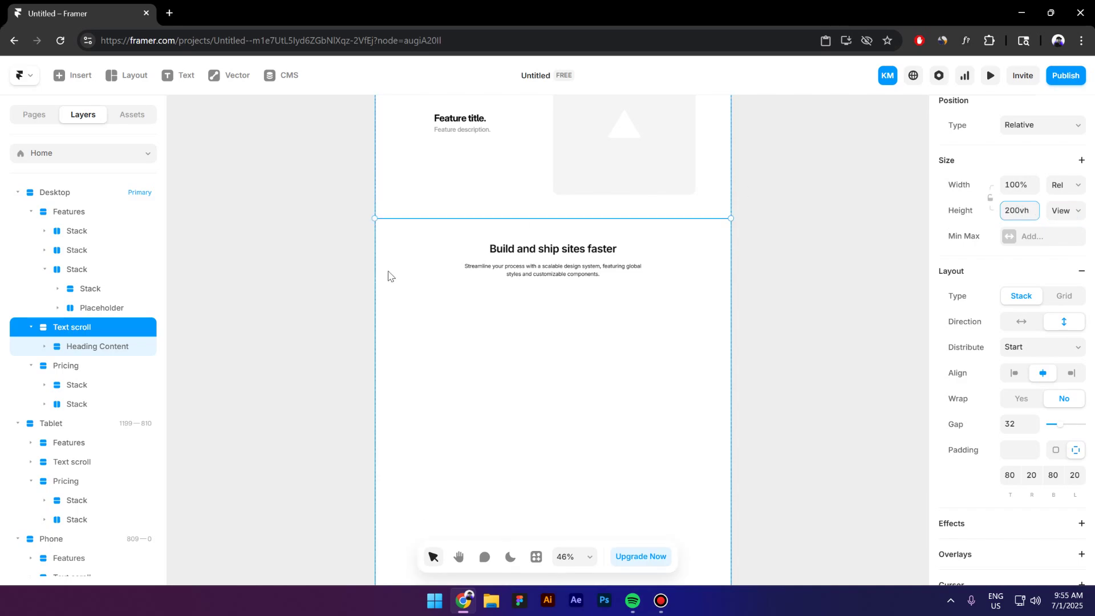
{"action": "left_click", "coordinate": [303, 294]}
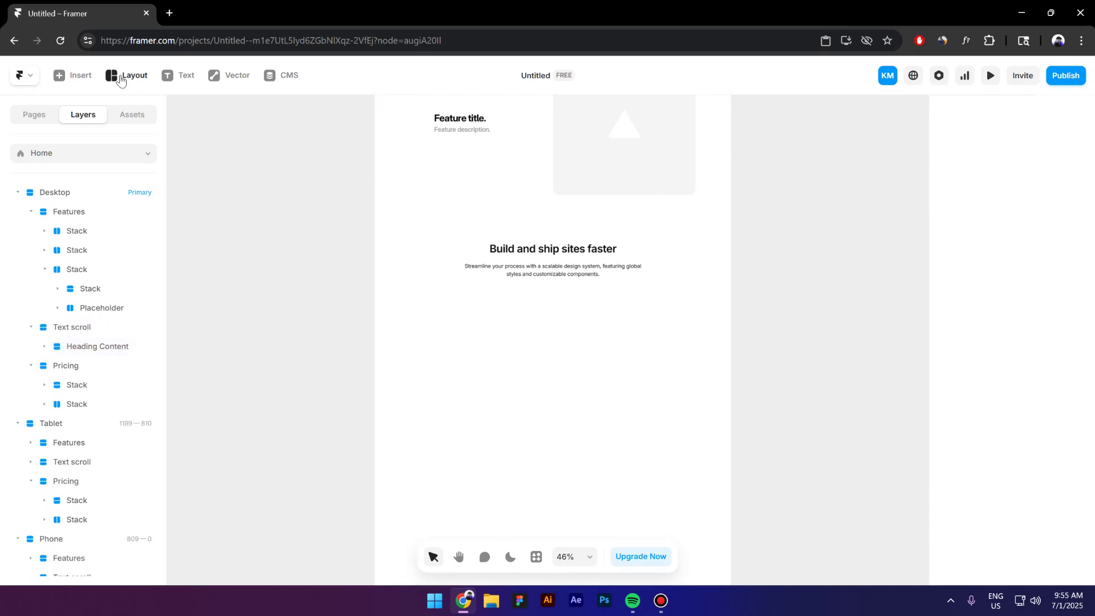
Step: Draw a frame and paste it into the Text scroll section
{"action": "left_click", "coordinate": [126, 75]}
{"action": "left_click", "coordinate": [146, 110]}
{"action": "left_click_drag", "start_coordinate": [221, 192], "coordinate": [314, 299]}
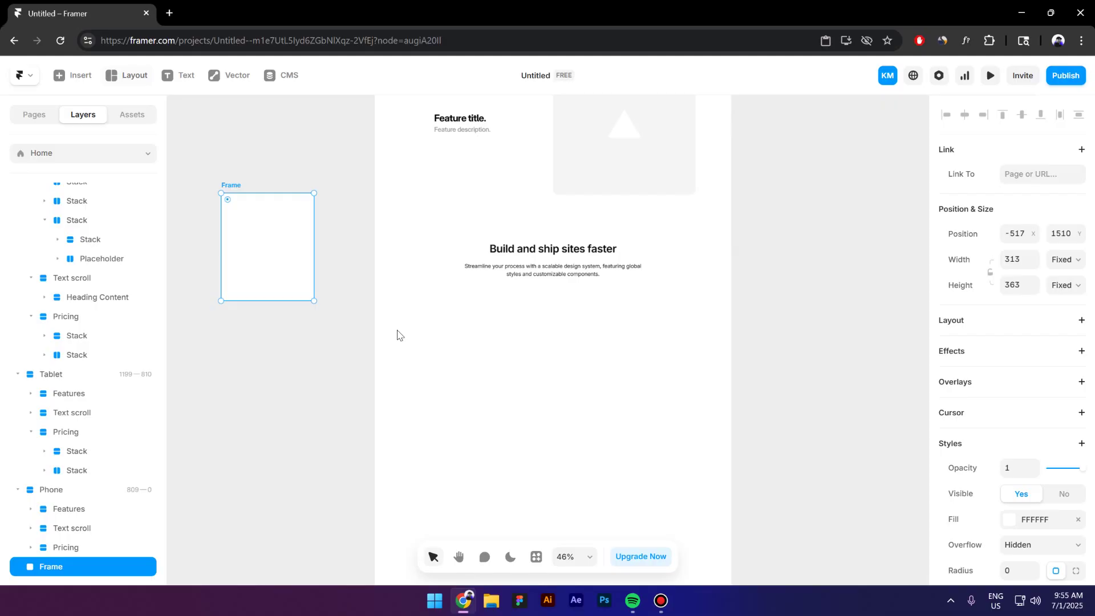
{"action": "key", "text": "Delete"}
{"action": "left_click", "coordinate": [450, 340]}
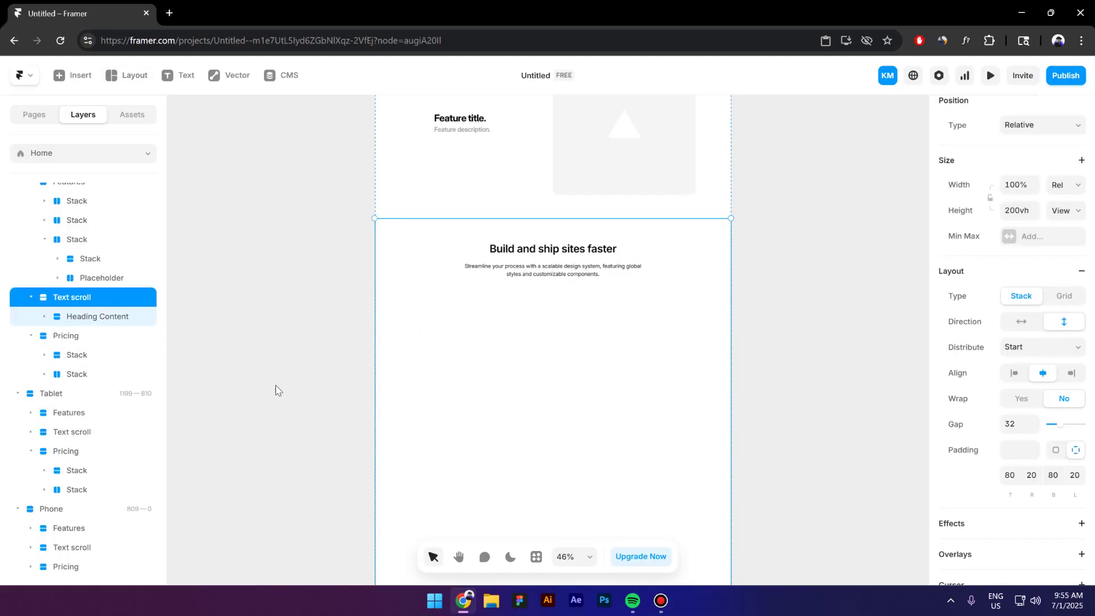
{"action": "key", "text": "ctrl+v"}
{"action": "scroll", "coordinate": [685, 299], "scroll_direction": "down", "scroll_amount": 1}
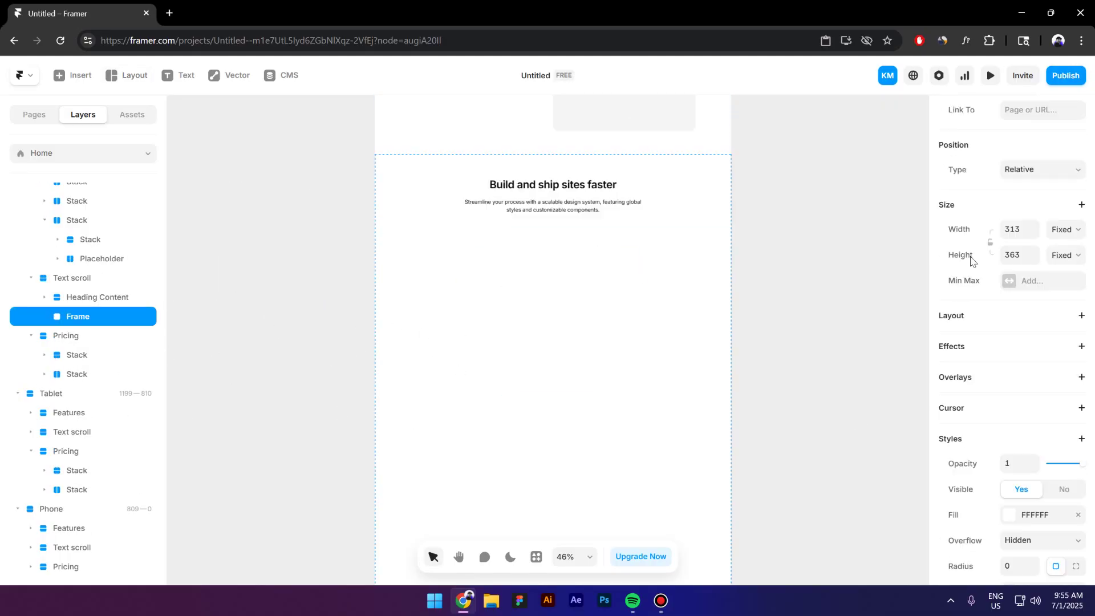
Step: Set the pasted frame to Fill width and Fill height, and rename it 'Images'
{"action": "left_click", "coordinate": [1076, 232]}
{"action": "left_click", "coordinate": [1065, 277]}
{"action": "left_click", "coordinate": [1065, 255]}
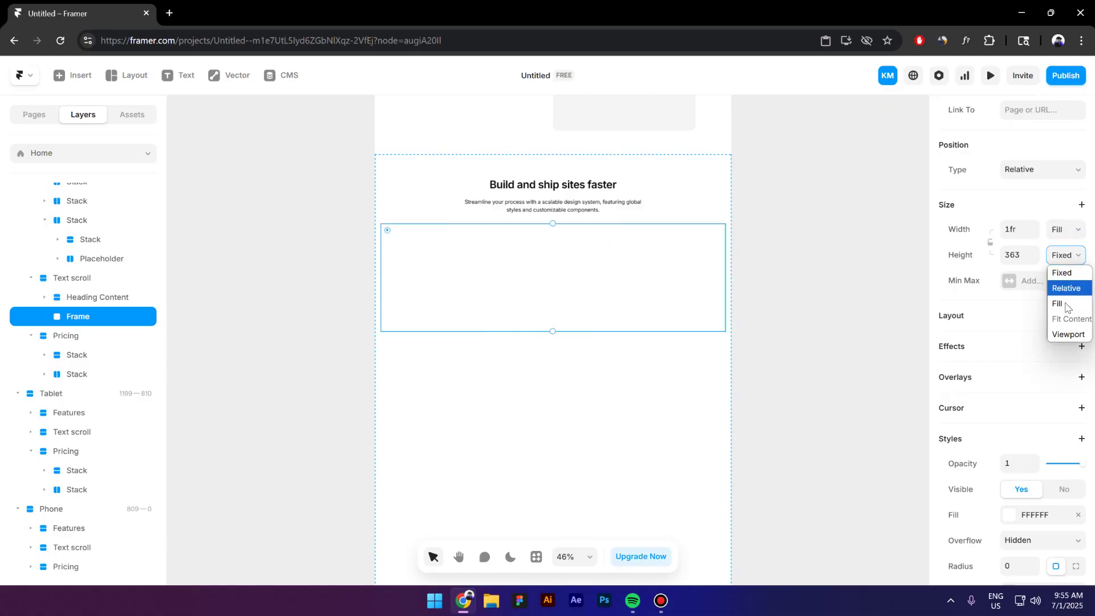
{"action": "left_click", "coordinate": [1067, 305]}
{"action": "double_click", "coordinate": [80, 317]}
{"action": "type", "text": "Images"}
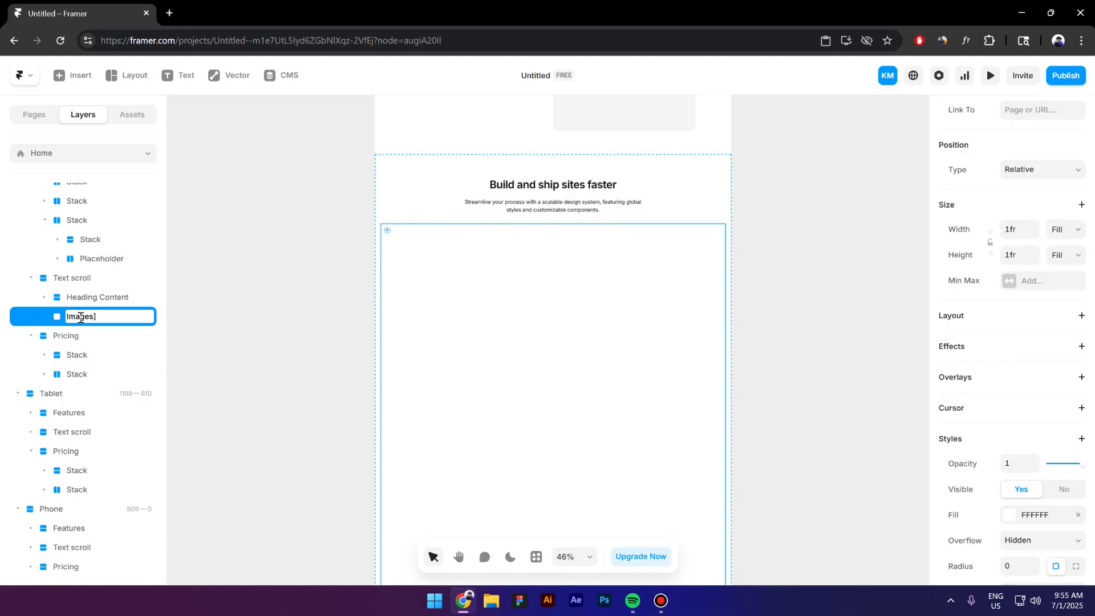
Step: Draw a 318×579 frame and place it inside Images
{"action": "left_click", "coordinate": [126, 75]}
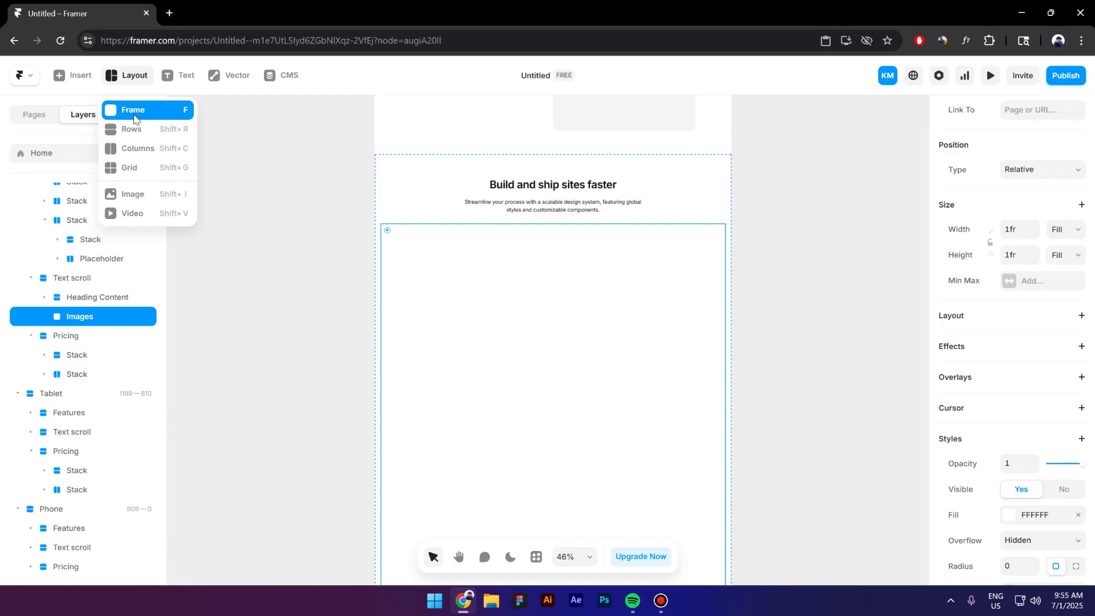
{"action": "left_click", "coordinate": [137, 109]}
{"action": "left_click_drag", "start_coordinate": [208, 231], "coordinate": [308, 398]}
{"action": "key", "text": "ctrl+z"}
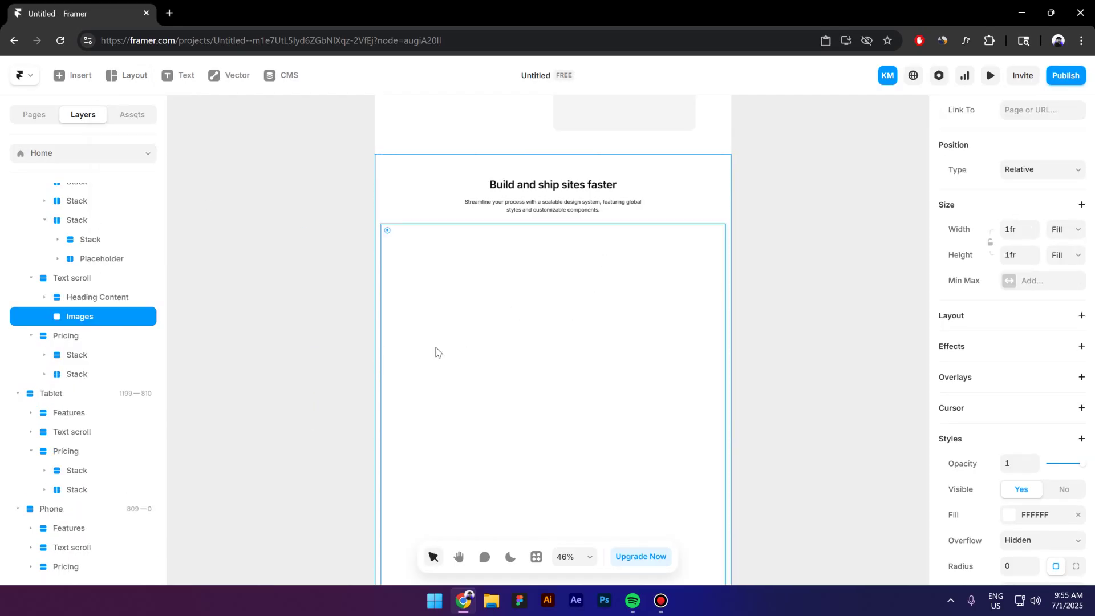
{"action": "key", "text": "ctrl+shift+z"}
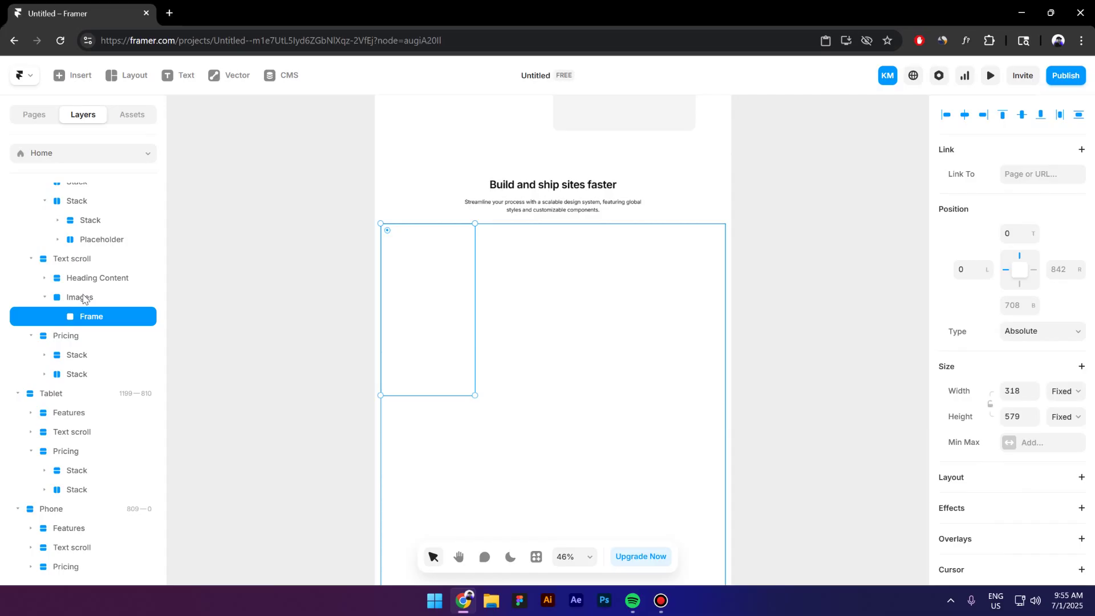
Step: Turn Images into a stack and rename its tall inner frame 'Image wrapper'
{"action": "left_click", "coordinate": [83, 299]}
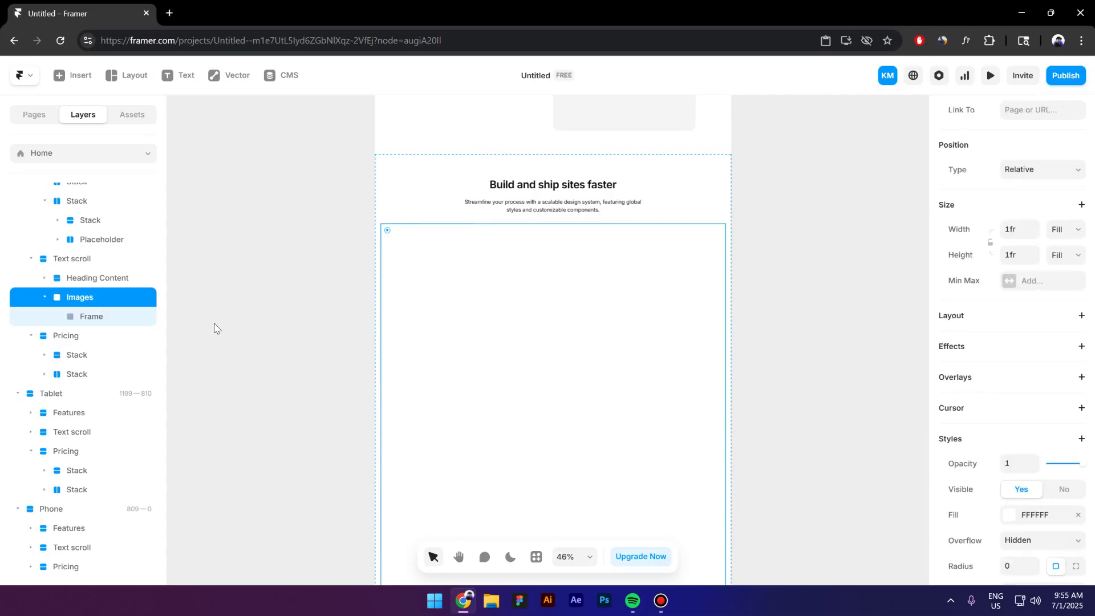
{"action": "left_click", "coordinate": [964, 319]}
{"action": "left_click", "coordinate": [112, 312]}
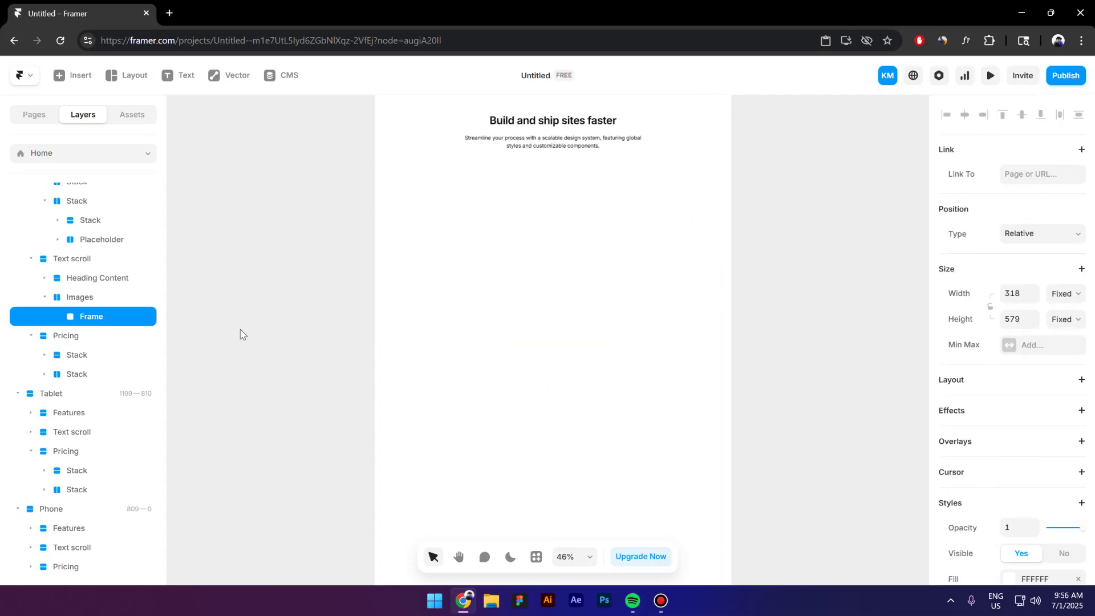
{"action": "double_click", "coordinate": [90, 316]}
{"action": "type", "text": "Imag"}
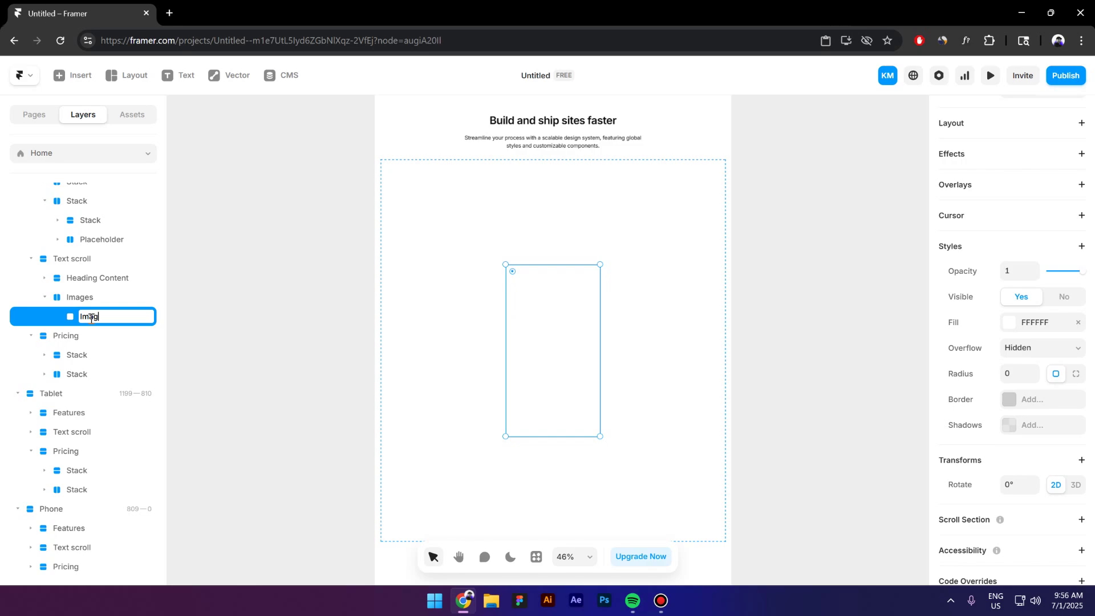
{"action": "type", "text": "e wrapper"}
{"action": "key", "text": "Return"}
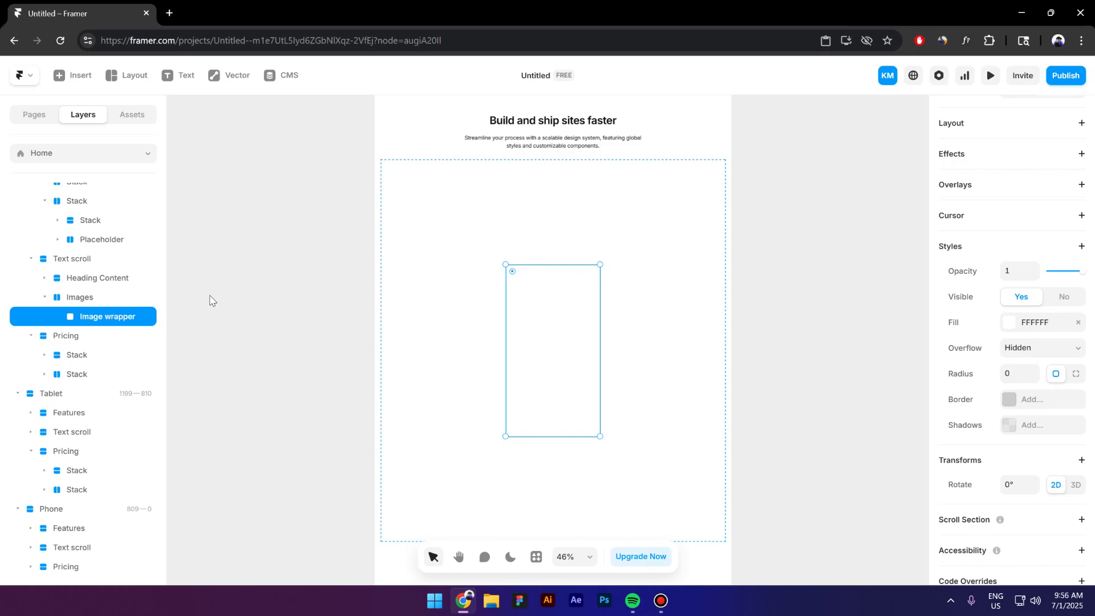
Step: Draw a frame and paste it inside Image wrapper
{"action": "left_click", "coordinate": [133, 77]}
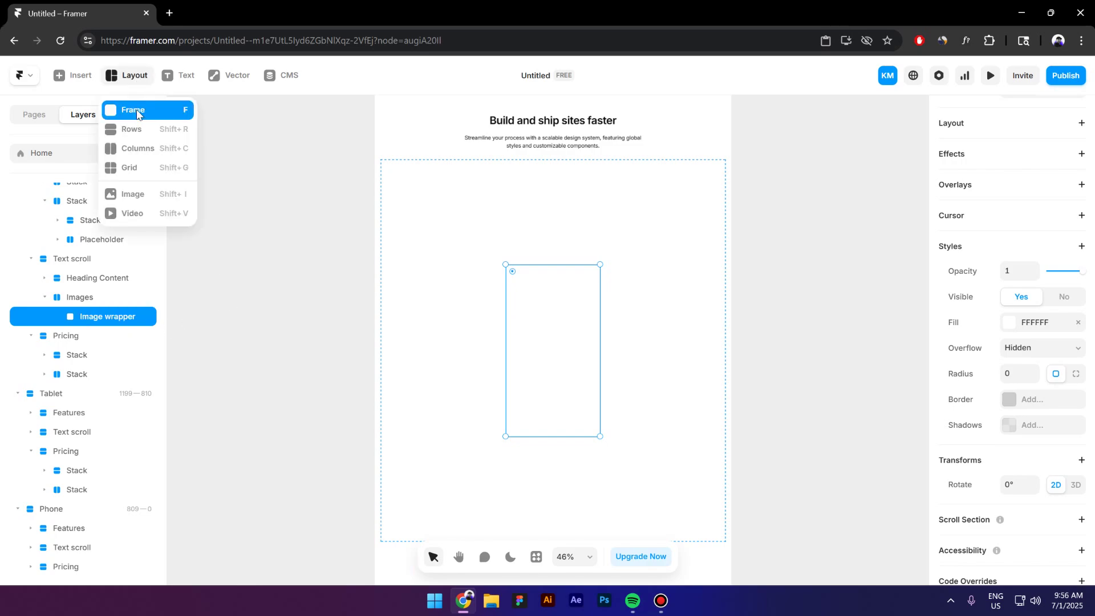
{"action": "left_click", "coordinate": [137, 115]}
{"action": "left_click_drag", "start_coordinate": [232, 261], "coordinate": [300, 334]}
{"action": "key", "text": "Delete"}
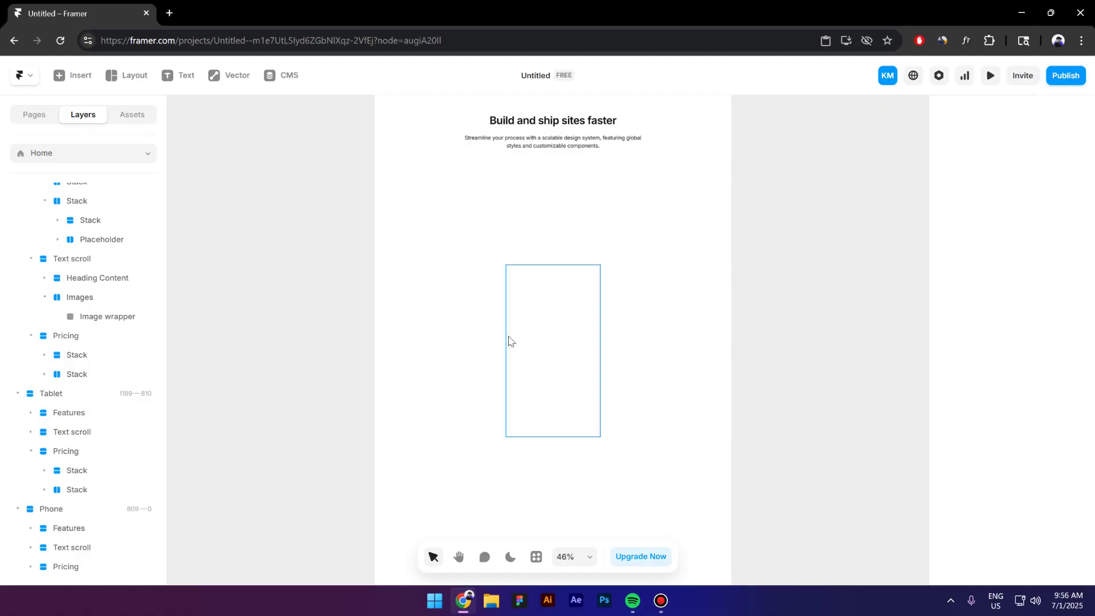
{"action": "left_click", "coordinate": [509, 341]}
{"action": "key", "text": "ctrl+v"}
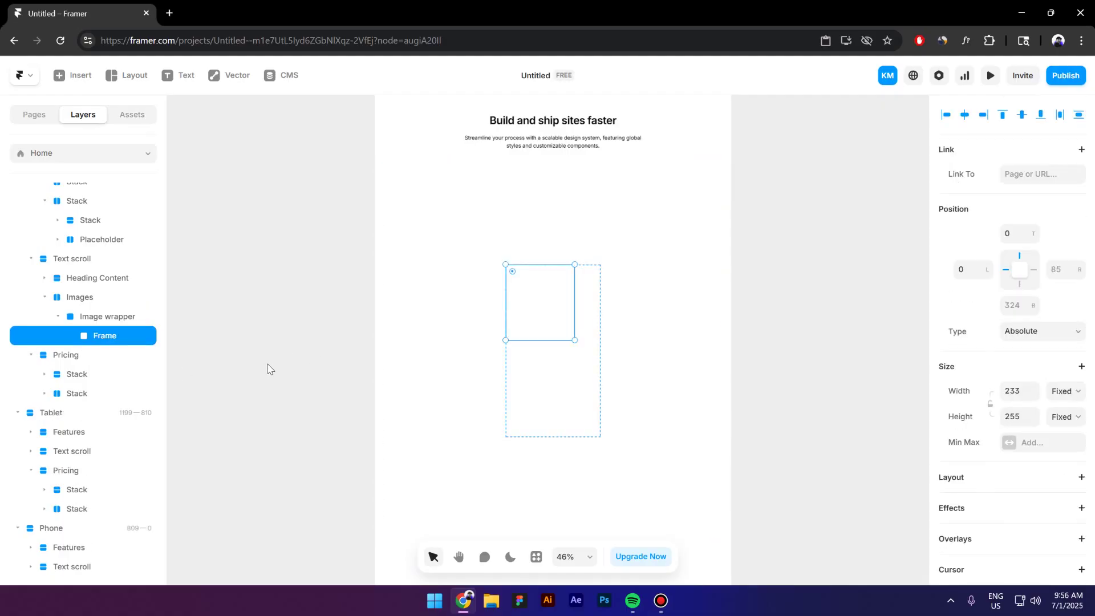
{"action": "left_click", "coordinate": [131, 323]}
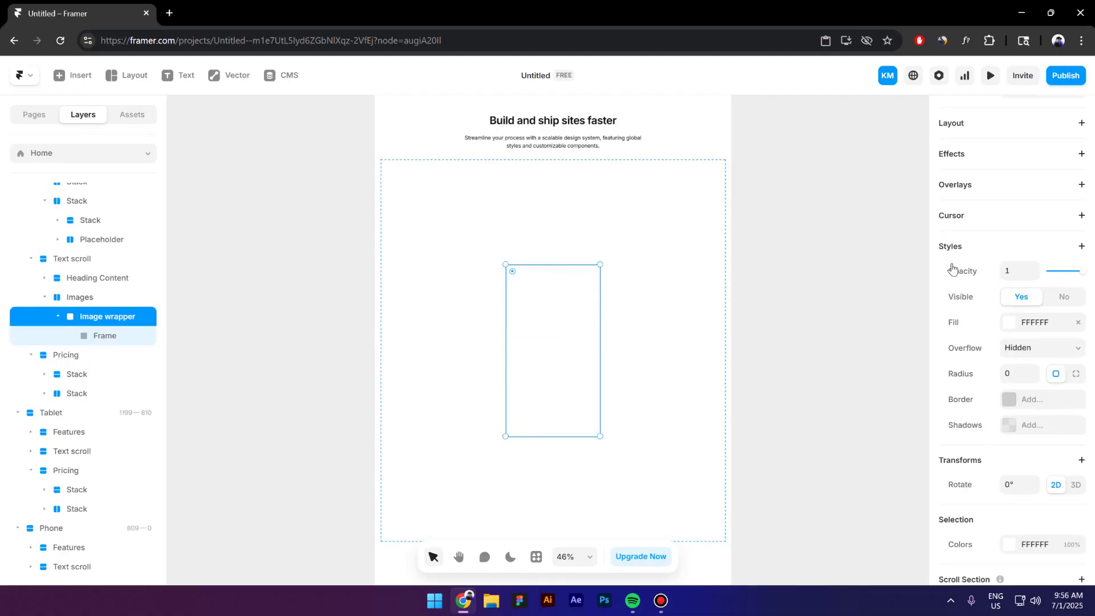
{"action": "scroll", "coordinate": [953, 269], "scroll_direction": "up", "scroll_amount": 2}
Step: Rename the nested frame 'Image' and stretch it to 233 by 508
{"action": "key", "text": "Escape"}
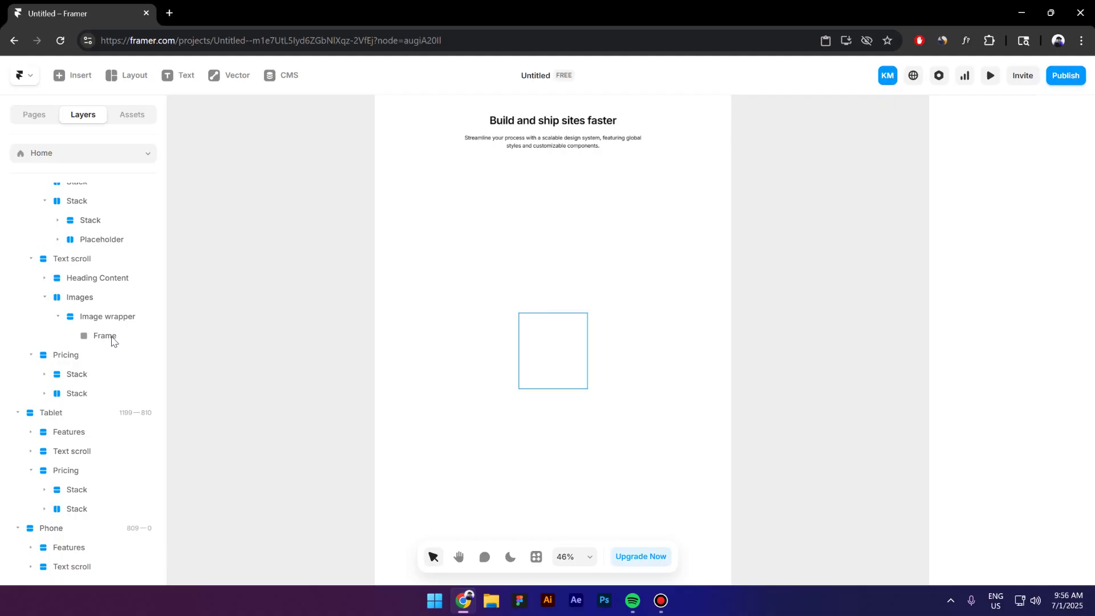
{"action": "double_click", "coordinate": [112, 339]}
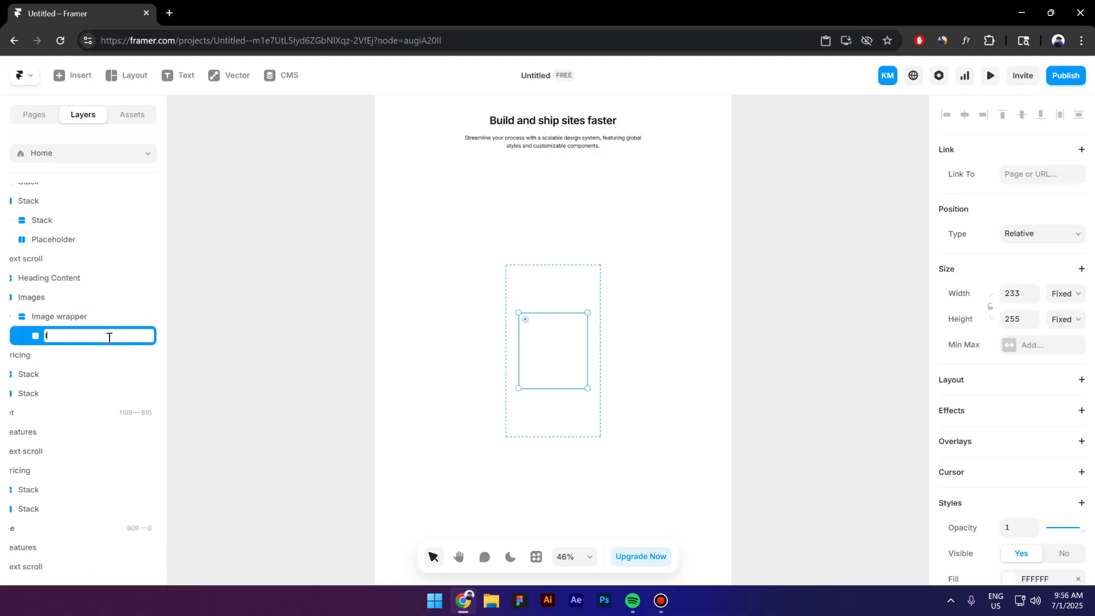
{"action": "type", "text": "mage"}
{"action": "key", "text": "Return"}
{"action": "left_click_drag", "start_coordinate": [558, 301], "coordinate": [561, 270]}
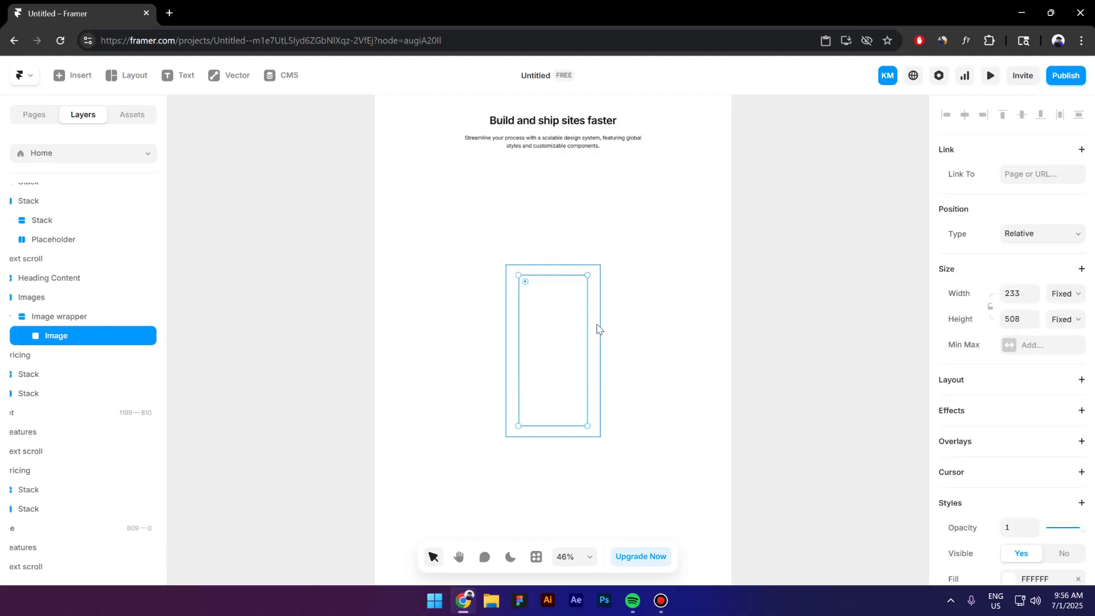
{"action": "left_click_drag", "start_coordinate": [590, 315], "coordinate": [608, 322]}
{"action": "scroll", "coordinate": [1020, 348], "scroll_direction": "down", "scroll_amount": 3}
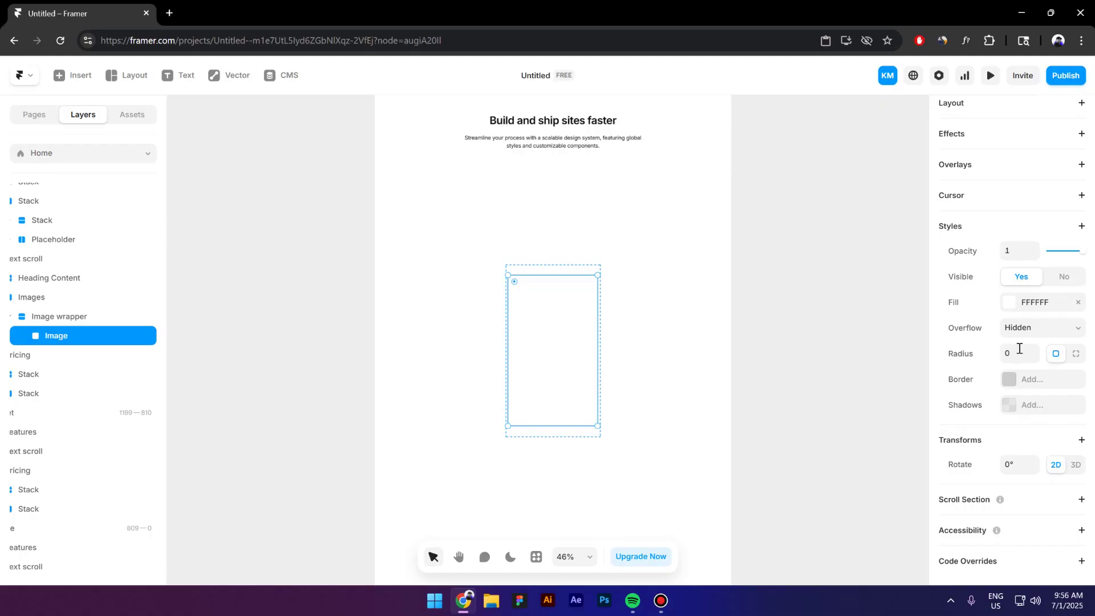
Step: Fill the Image frame with Lummi's red photo of a small white bottle
{"action": "left_click", "coordinate": [1010, 304]}
{"action": "left_click", "coordinate": [895, 329]}
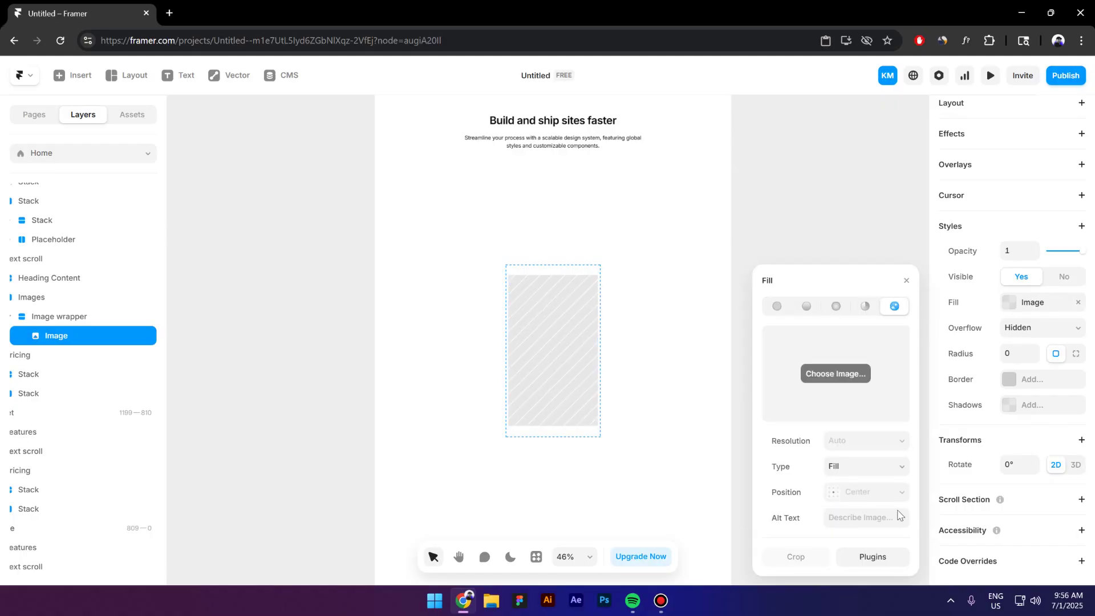
{"action": "left_click", "coordinate": [882, 555]}
{"action": "left_click", "coordinate": [813, 360]}
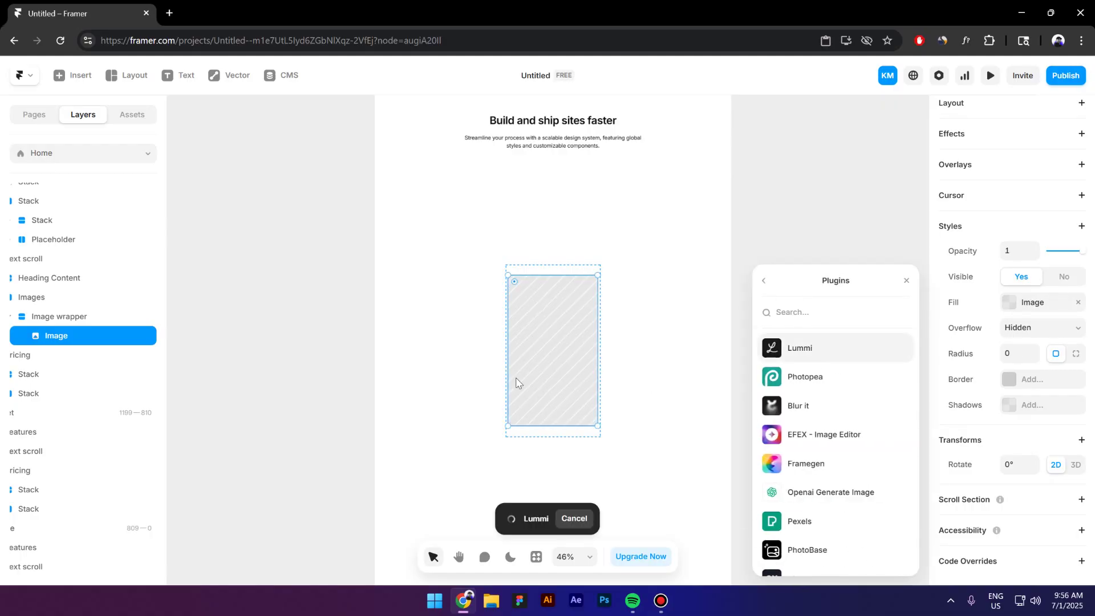
{"action": "left_click", "coordinate": [522, 256]}
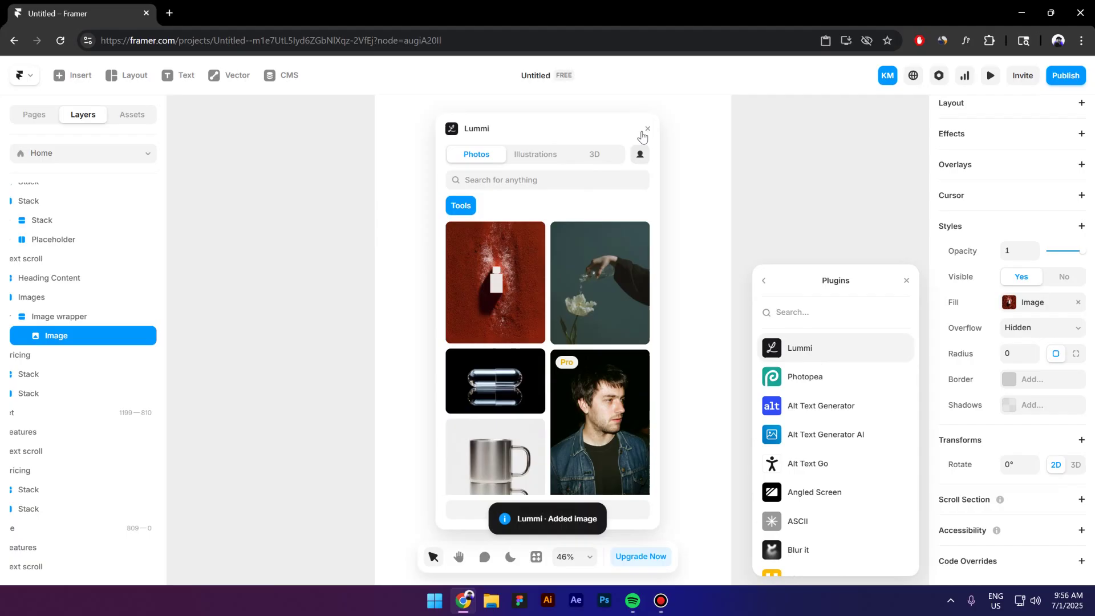
{"action": "left_click", "coordinate": [57, 316]}
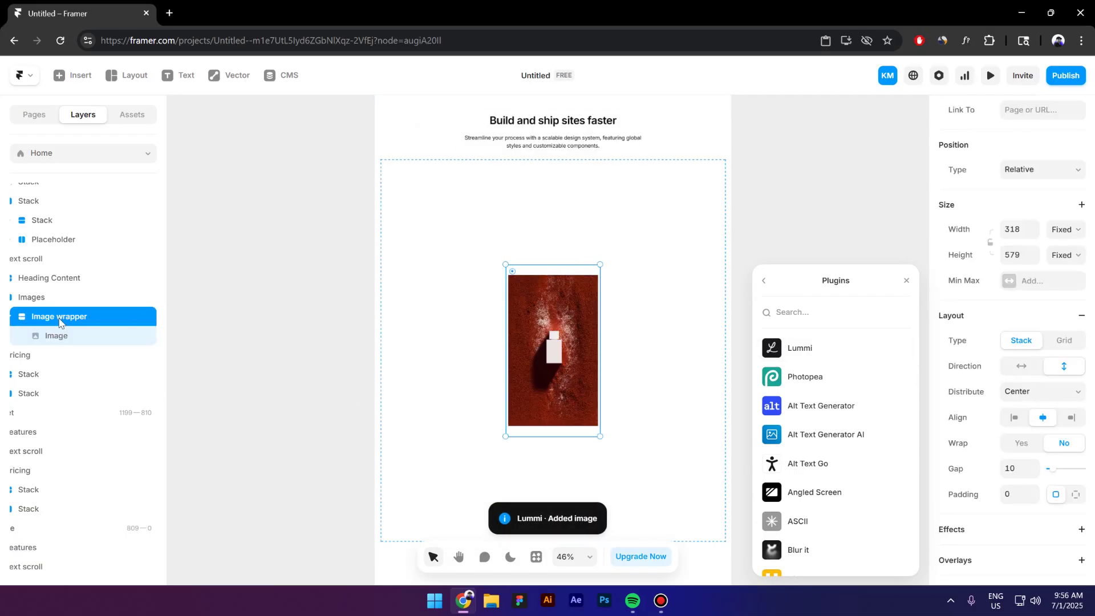
{"action": "left_click", "coordinate": [249, 367]}
{"action": "left_click", "coordinate": [49, 322]}
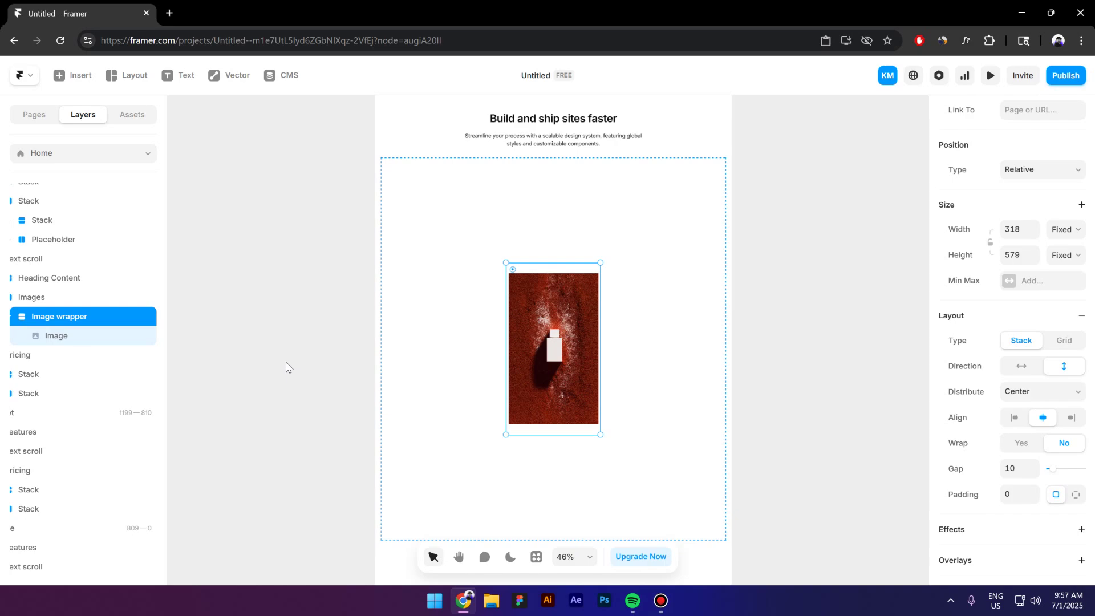
Step: Duplicate Image wrapper into three columns, all set to Fill height
{"action": "key", "text": "ctrl+d"}
{"action": "key", "text": "ctrl+d"}
{"action": "left_click", "coordinate": [60, 317]}
{"action": "left_click", "coordinate": [69, 355], "text": "shift"}
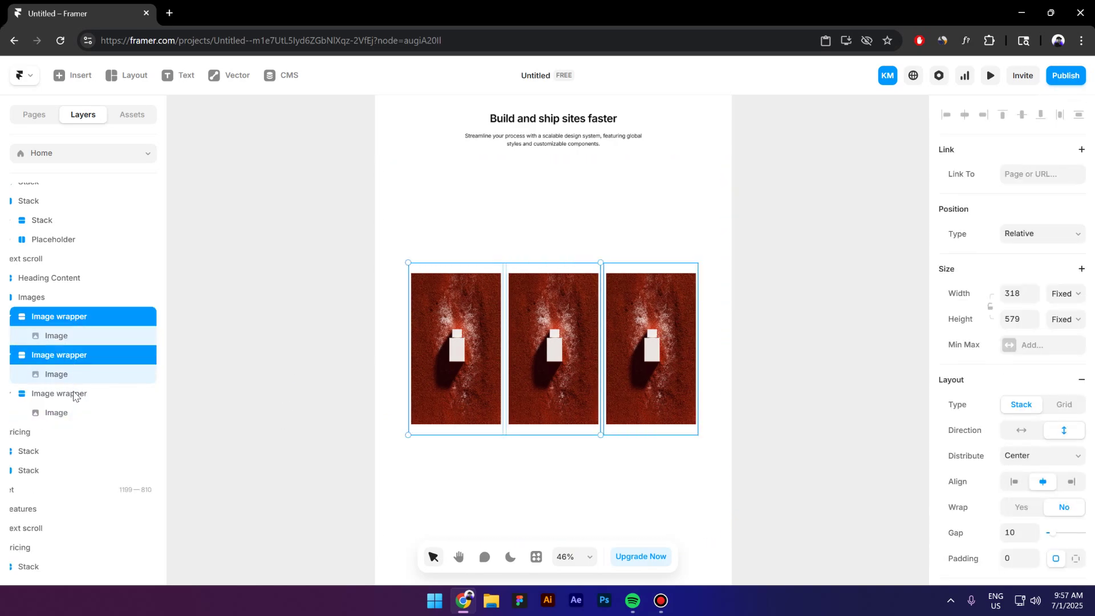
{"action": "left_click", "coordinate": [74, 395], "text": "shift"}
{"action": "left_click", "coordinate": [1072, 319]}
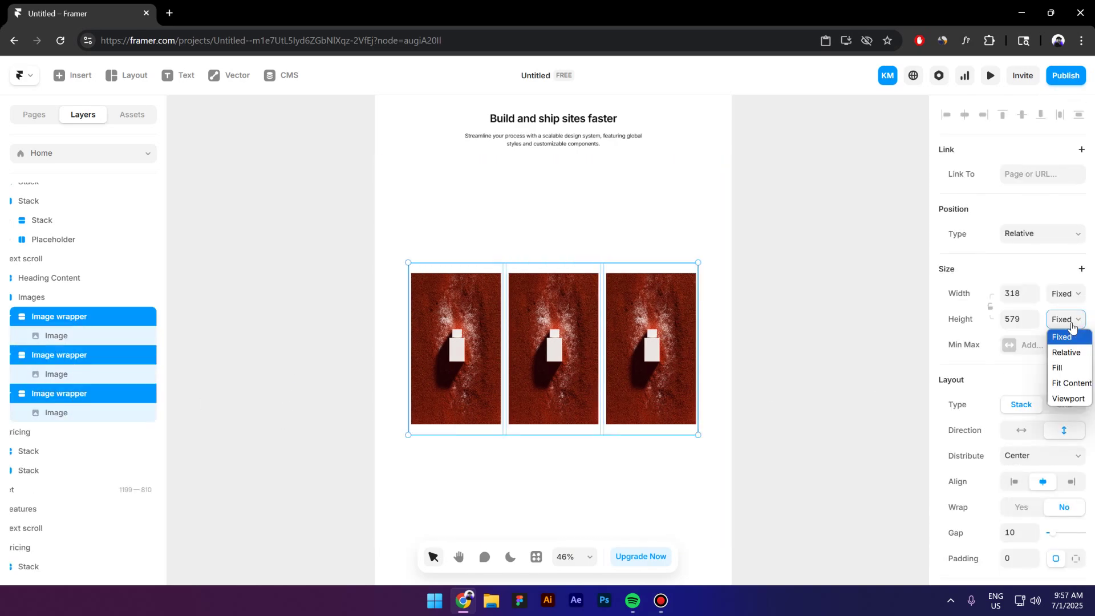
{"action": "left_click", "coordinate": [1066, 368]}
Step: Distribute the first column to Start, and the third to End with 200 bottom padding
{"action": "left_click", "coordinate": [77, 323]}
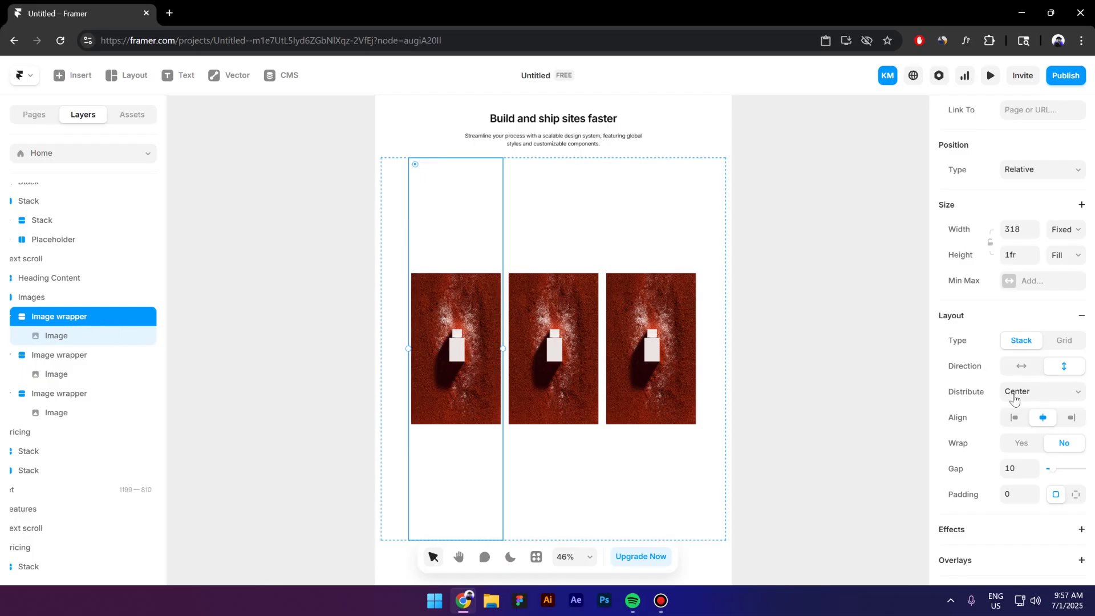
{"action": "left_click", "coordinate": [1027, 402]}
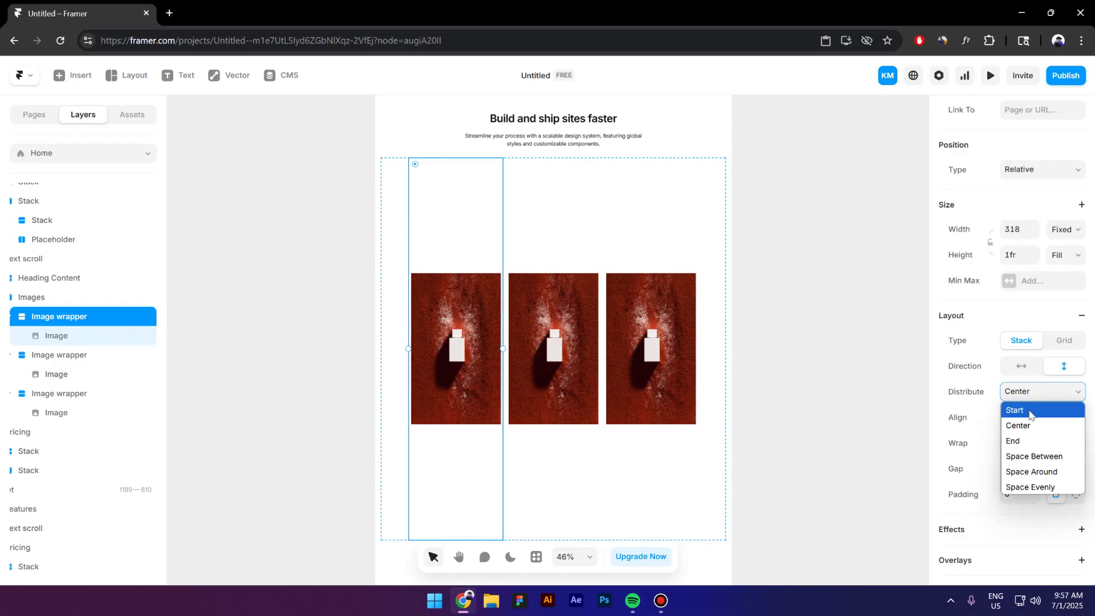
{"action": "left_click", "coordinate": [68, 396]}
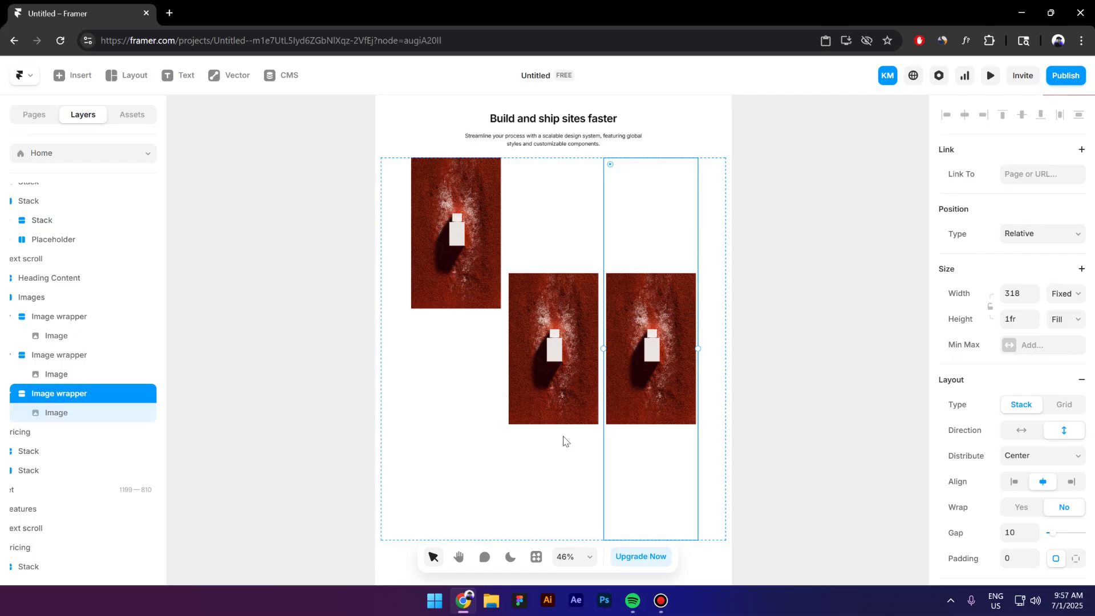
{"action": "scroll", "coordinate": [1048, 428], "scroll_direction": "down", "scroll_amount": 3}
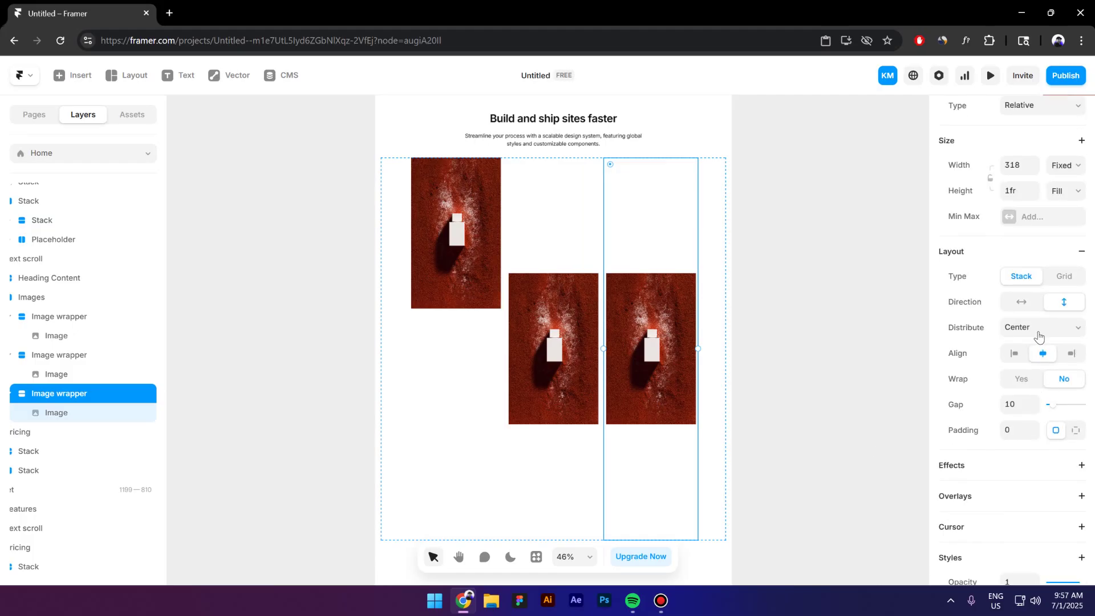
{"action": "left_click", "coordinate": [1037, 328]}
{"action": "left_click", "coordinate": [1023, 377]}
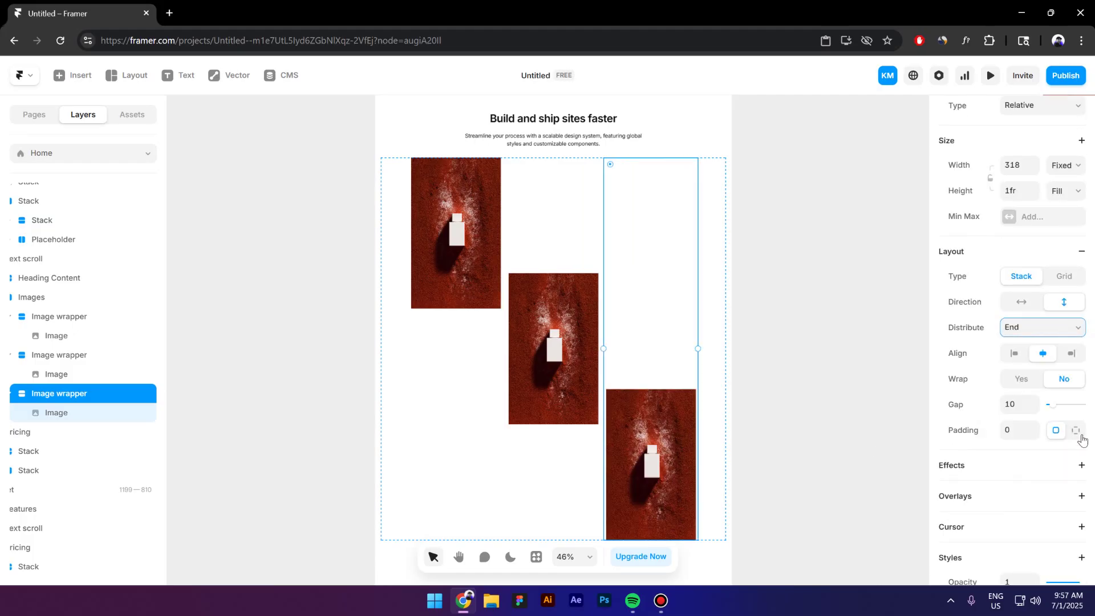
{"action": "left_click", "coordinate": [1077, 431]}
{"action": "left_click", "coordinate": [1054, 457]}
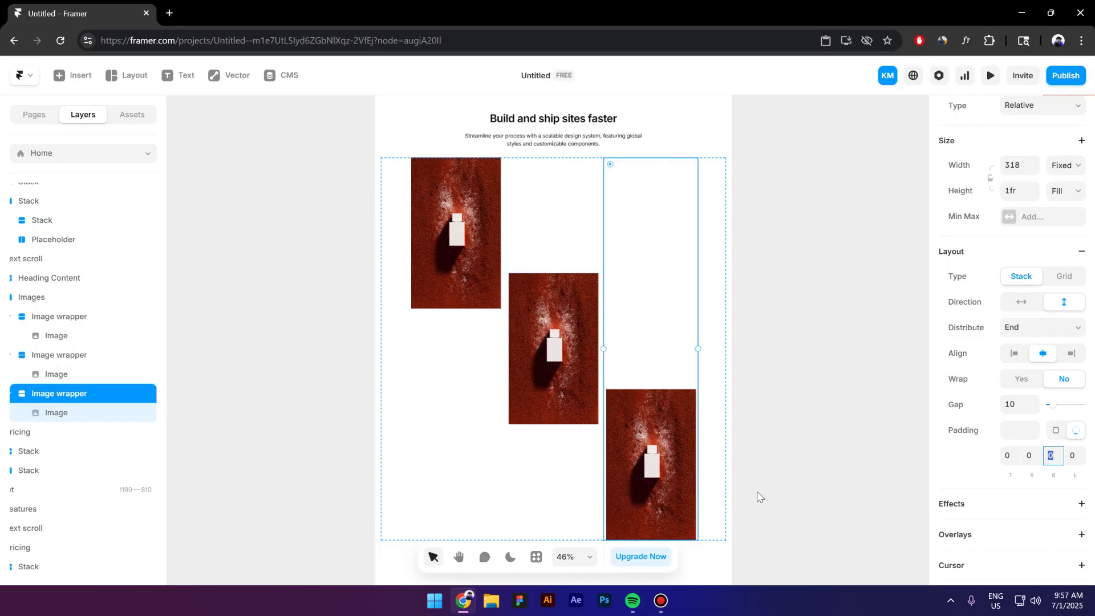
{"action": "type", "text": "200"}
{"action": "key", "text": "Return"}
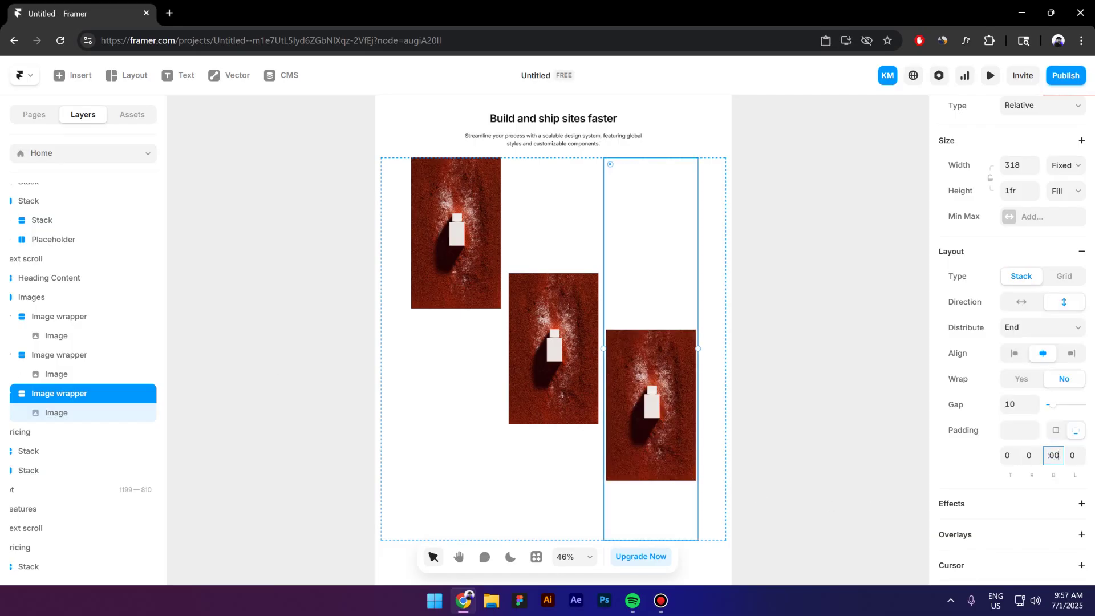
Step: Give the first column 200 top padding
{"action": "left_click", "coordinate": [77, 319]}
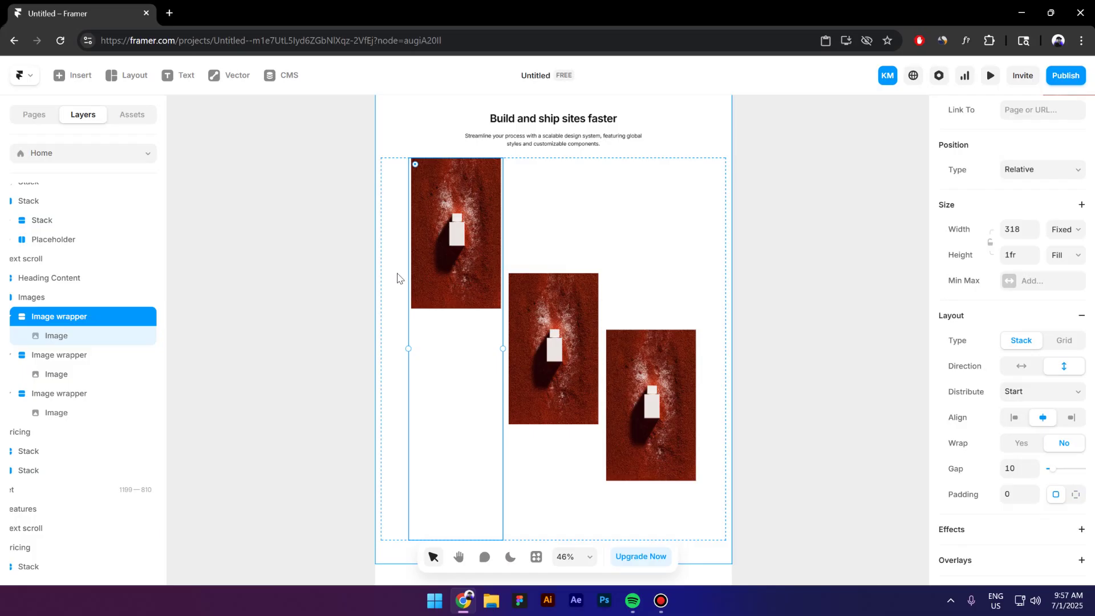
{"action": "scroll", "coordinate": [1062, 460], "scroll_direction": "down", "scroll_amount": 2}
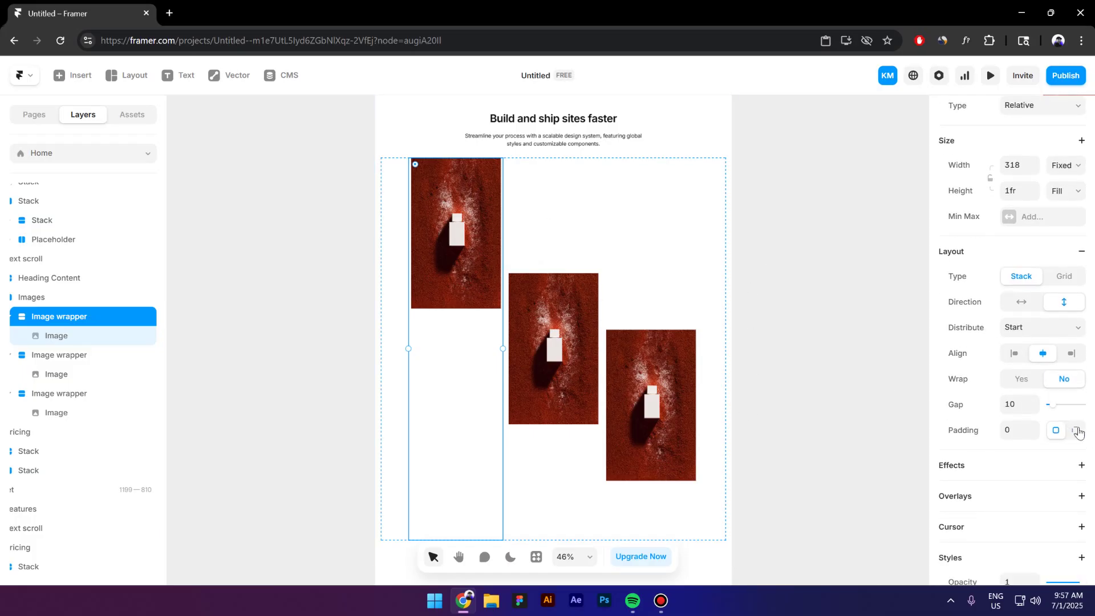
{"action": "left_click", "coordinate": [1075, 431]}
{"action": "type", "text": "200"}
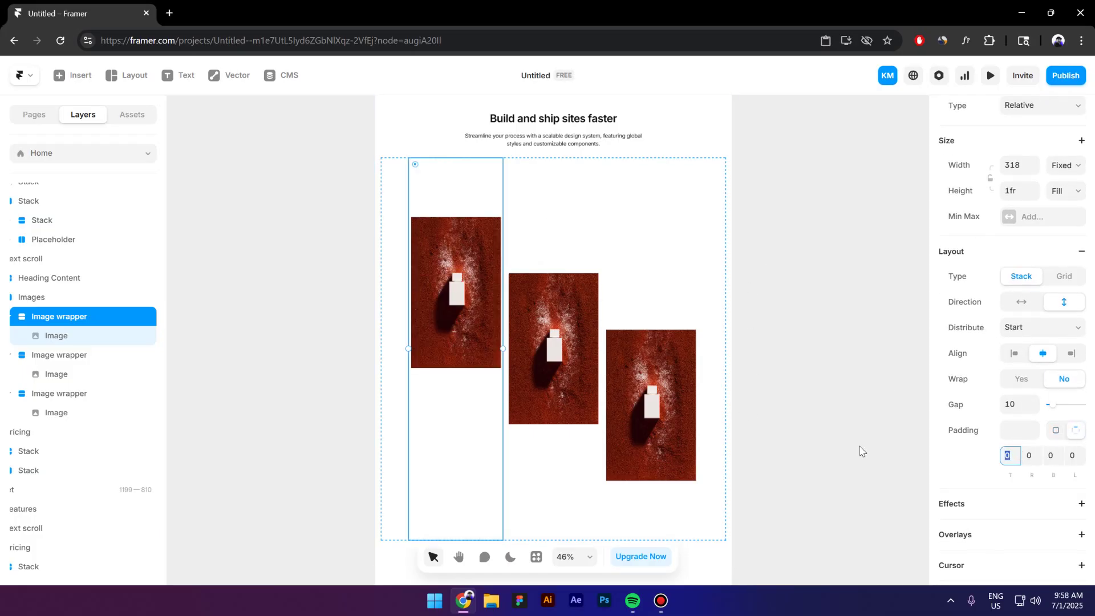
{"action": "left_click", "coordinate": [757, 413]}
{"action": "scroll", "coordinate": [296, 346], "scroll_direction": "down", "scroll_amount": 2, "text": "ctrl"}
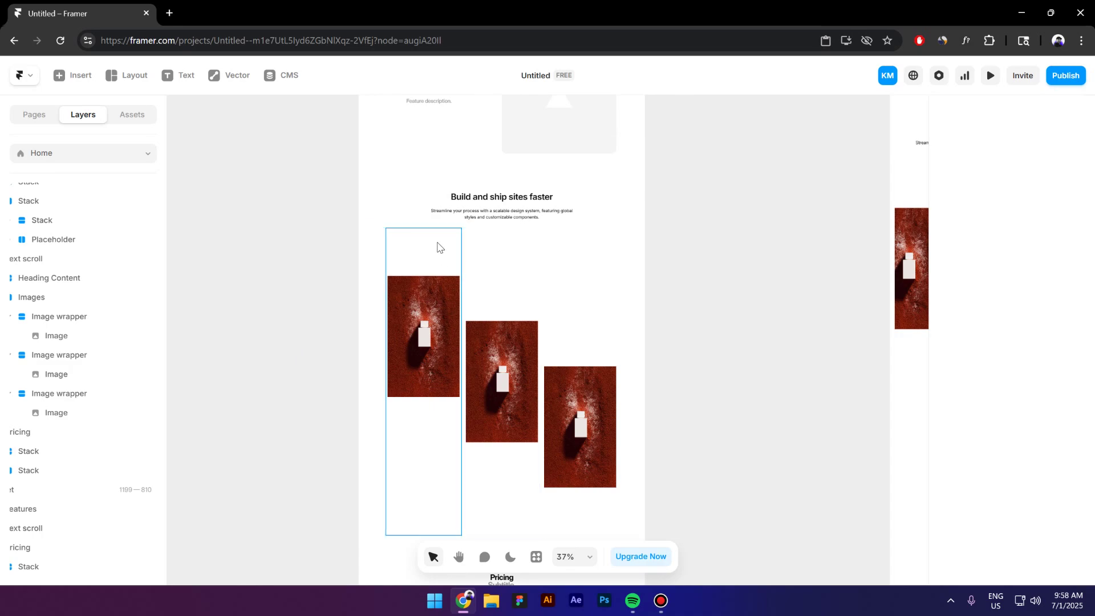
Step: Add a Z Index style to the Images stack and enter a higher value
{"action": "left_click", "coordinate": [466, 248]}
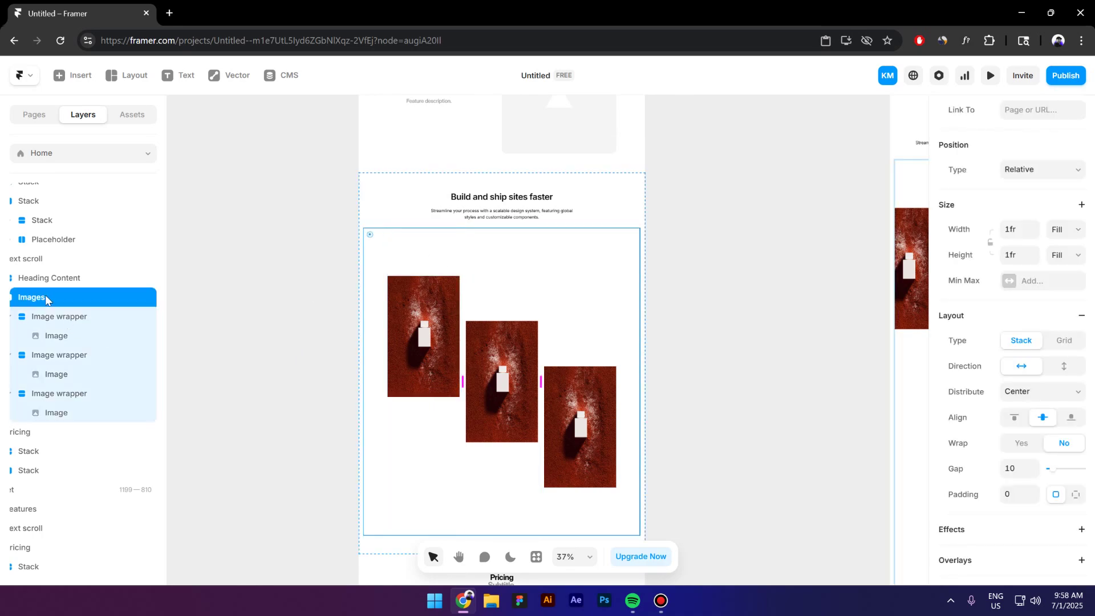
{"action": "left_click_drag", "start_coordinate": [171, 318], "coordinate": [256, 326]}
{"action": "scroll", "coordinate": [929, 362], "scroll_direction": "down", "scroll_amount": 1}
{"action": "scroll", "coordinate": [985, 389], "scroll_direction": "down", "scroll_amount": 2}
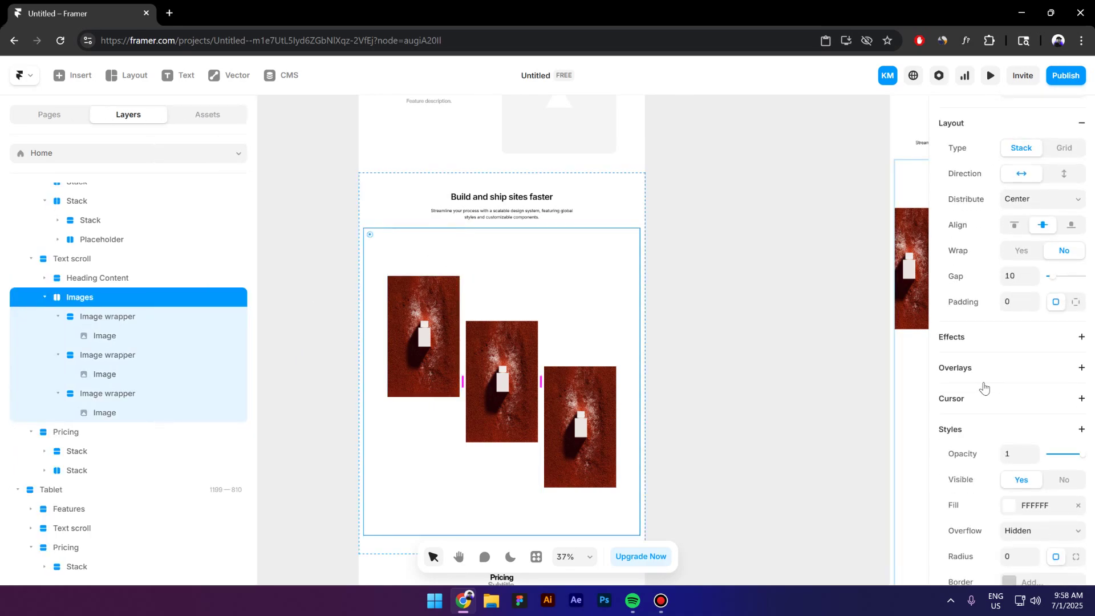
{"action": "left_click", "coordinate": [980, 431]}
{"action": "left_click", "coordinate": [931, 413]}
{"action": "scroll", "coordinate": [984, 428], "scroll_direction": "down", "scroll_amount": 3}
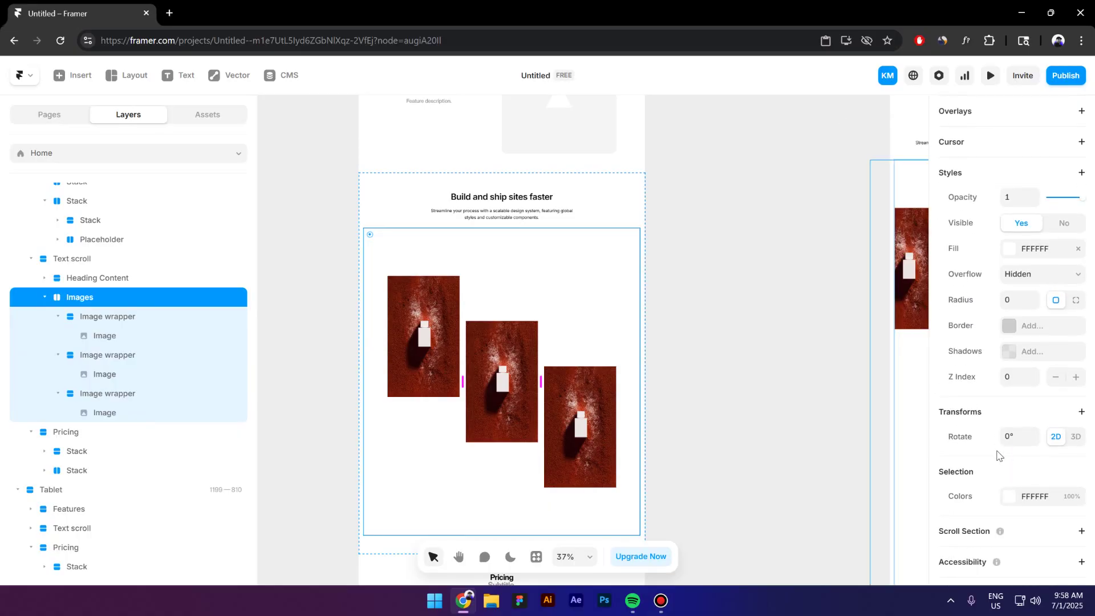
{"action": "left_click", "coordinate": [1014, 375]}
{"action": "type", "text": "3"}
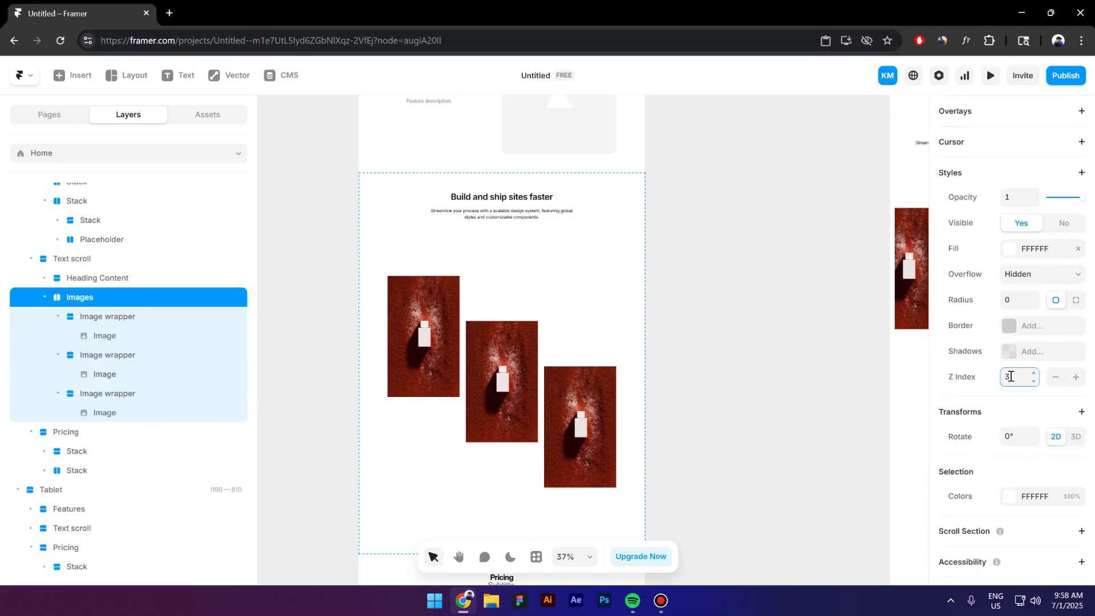
Step: Use Lummi to swap the middle photo for the flower and the third for the wireframe chair
{"action": "left_click", "coordinate": [502, 380]}
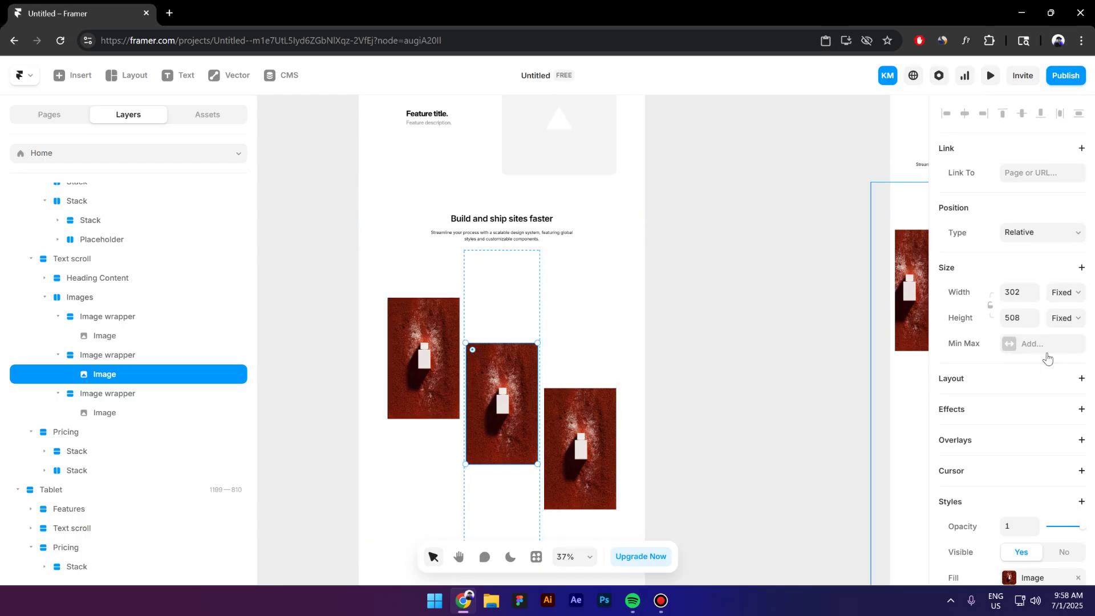
{"action": "scroll", "coordinate": [1027, 360], "scroll_direction": "down", "scroll_amount": 2}
{"action": "left_click", "coordinate": [1022, 387]}
{"action": "left_click", "coordinate": [869, 557]}
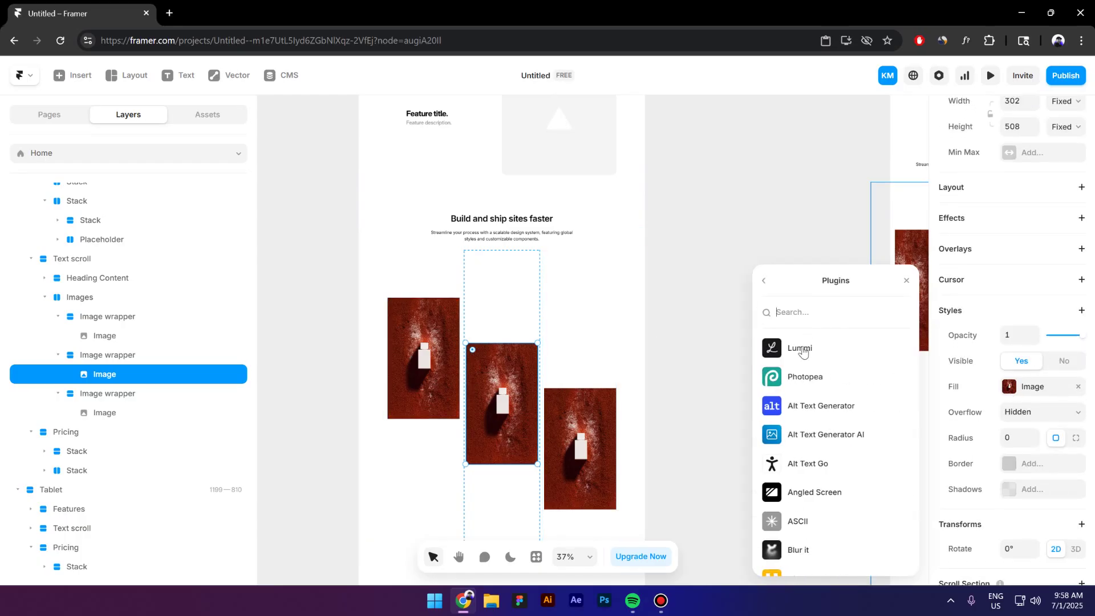
{"action": "left_click", "coordinate": [800, 350]}
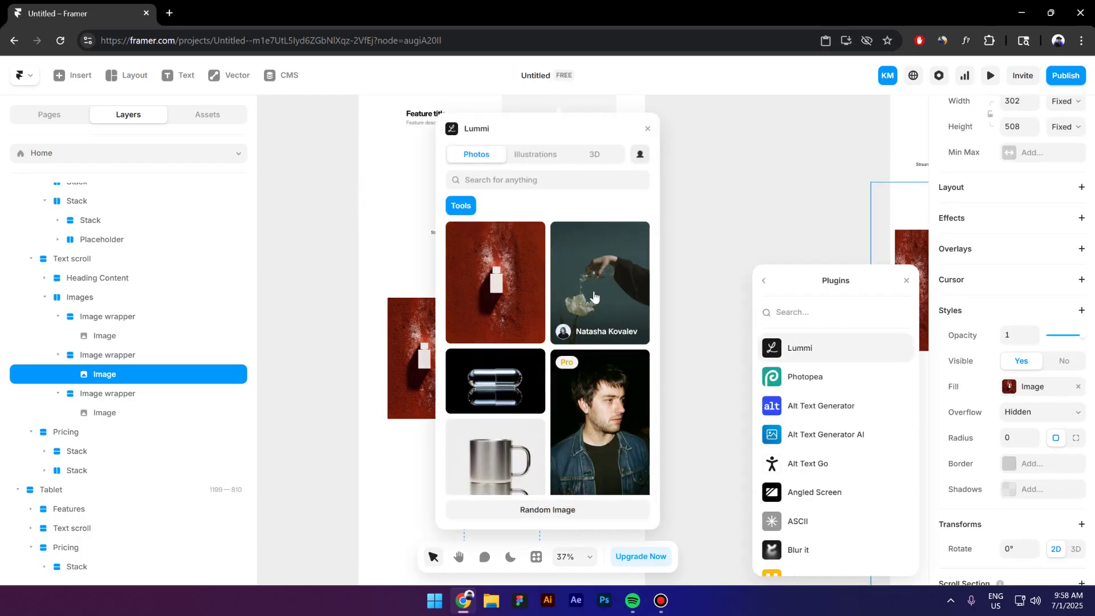
{"action": "left_click", "coordinate": [611, 313]}
{"action": "scroll", "coordinate": [805, 334], "scroll_direction": "down", "scroll_amount": 3}
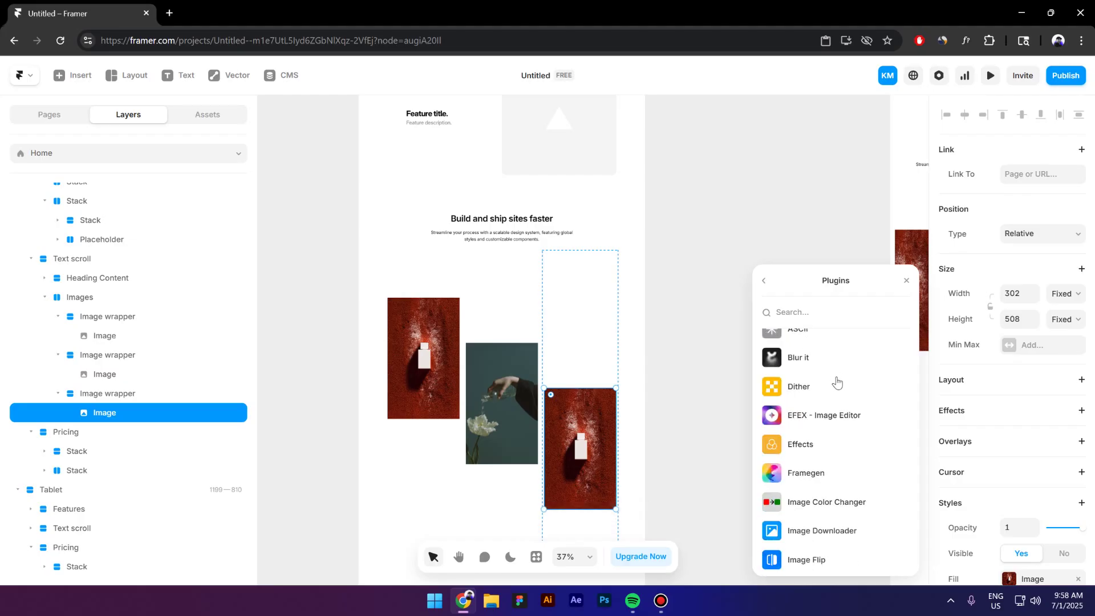
{"action": "scroll", "coordinate": [804, 342], "scroll_direction": "up", "scroll_amount": 3}
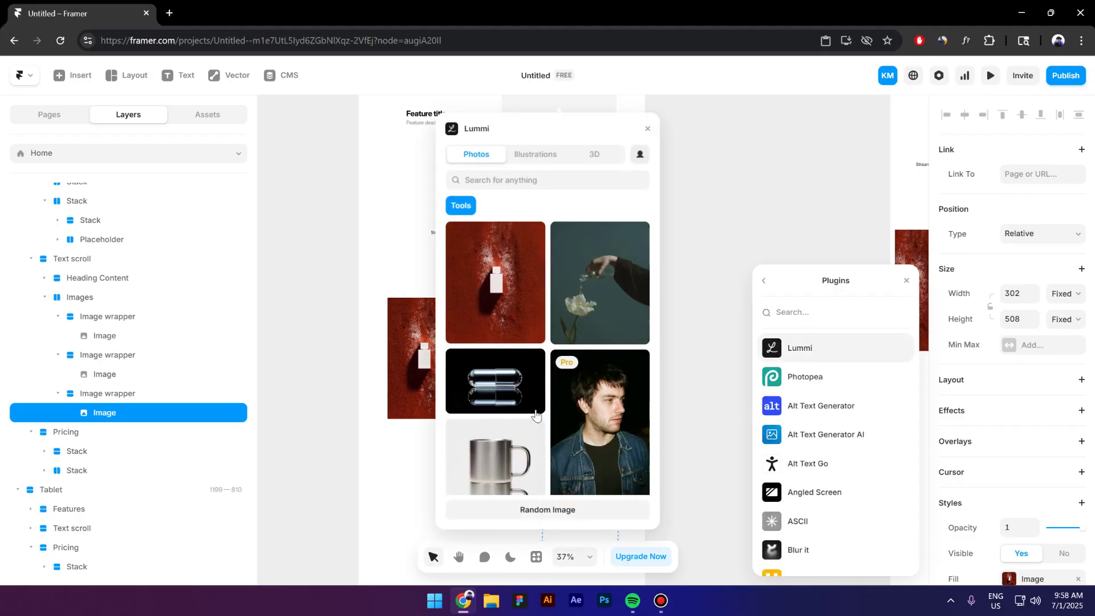
{"action": "left_click", "coordinate": [525, 391]}
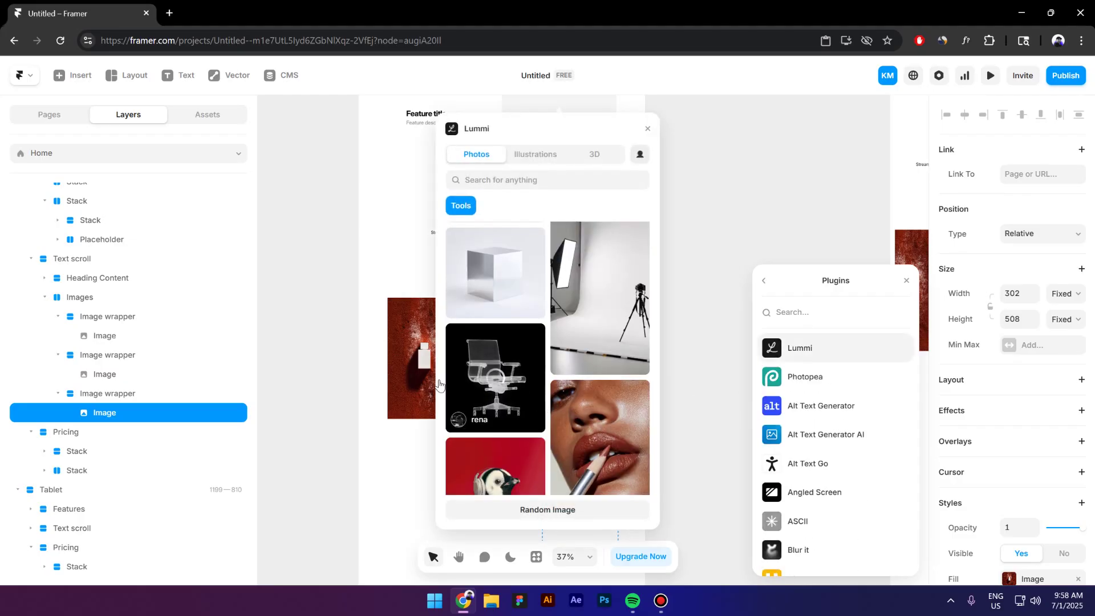
{"action": "left_click", "coordinate": [296, 420]}
Step: Set the Heading Content block's position to Sticky
{"action": "left_click", "coordinate": [98, 277]}
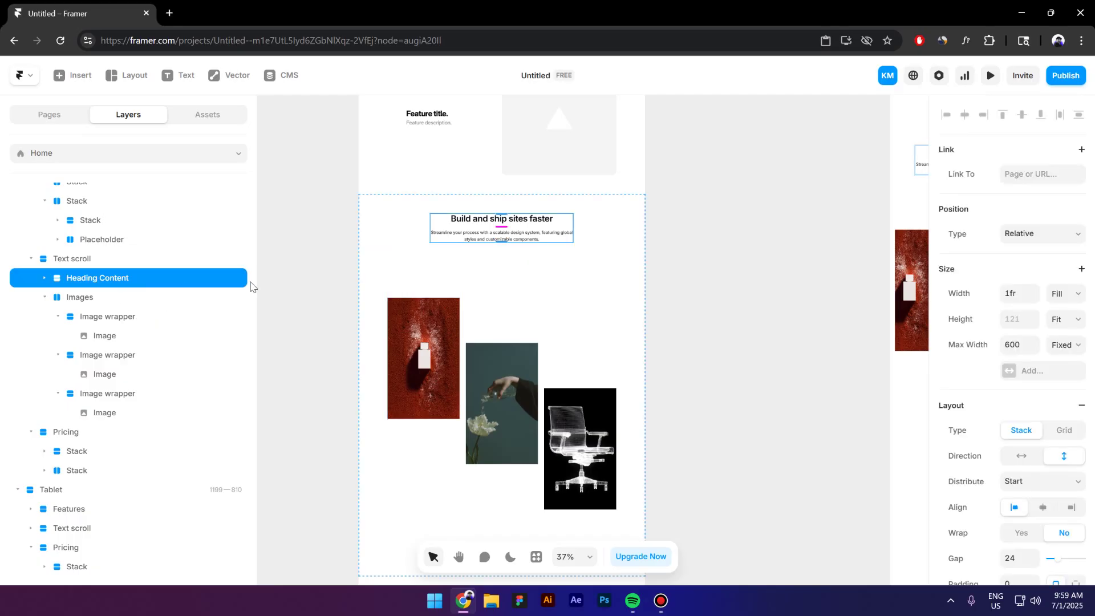
{"action": "left_click", "coordinate": [1022, 235]}
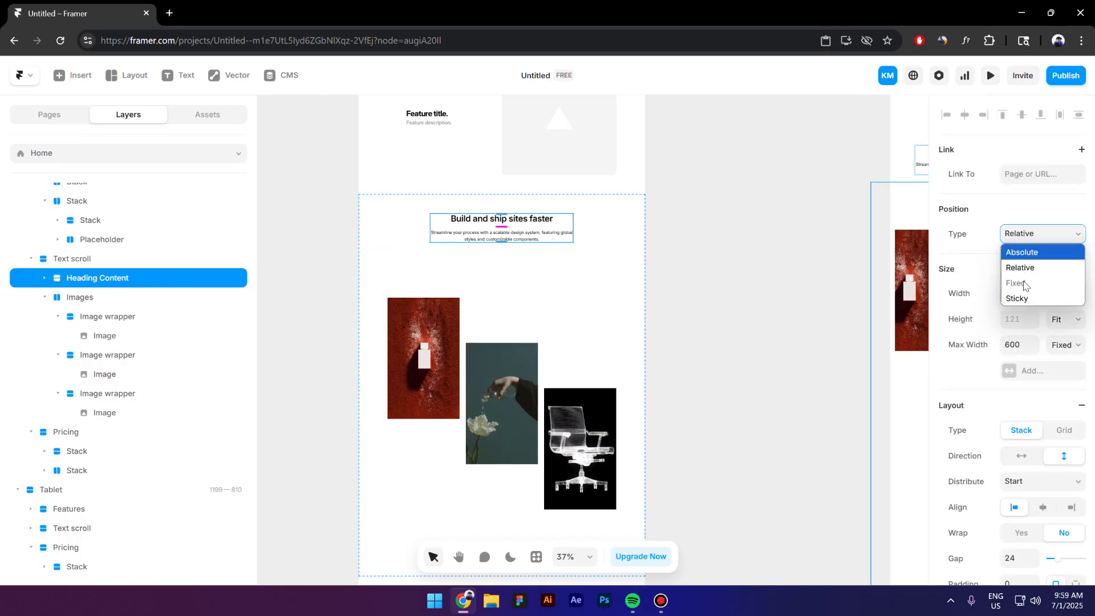
{"action": "left_click", "coordinate": [1022, 299]}
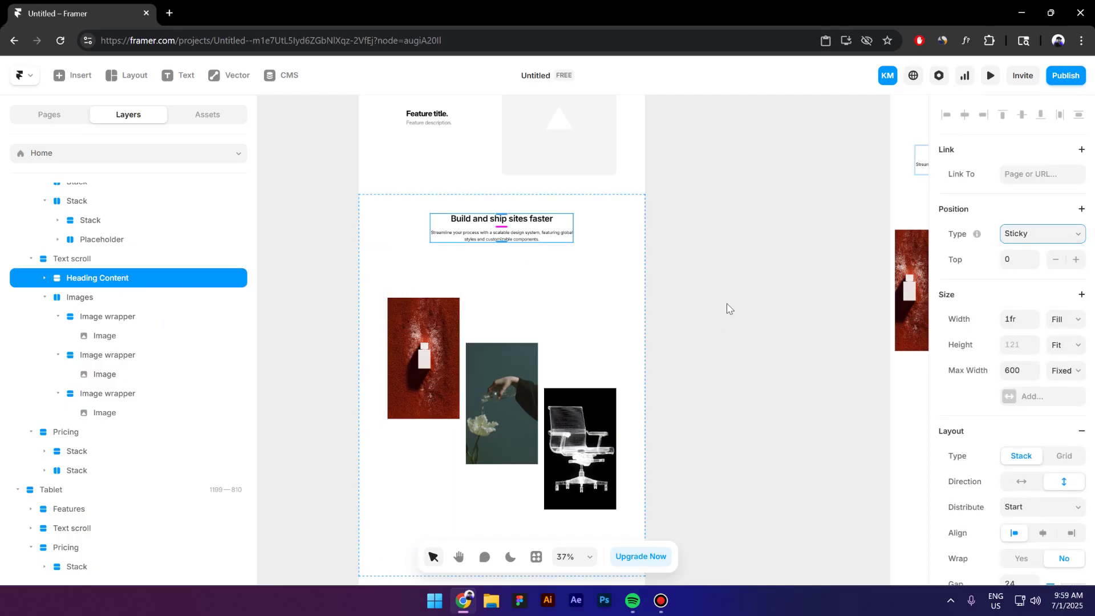
{"action": "left_click", "coordinate": [728, 308]}
Step: Set overflow to Visible on the Text scroll section and the Desktop frame
{"action": "left_click", "coordinate": [80, 262]}
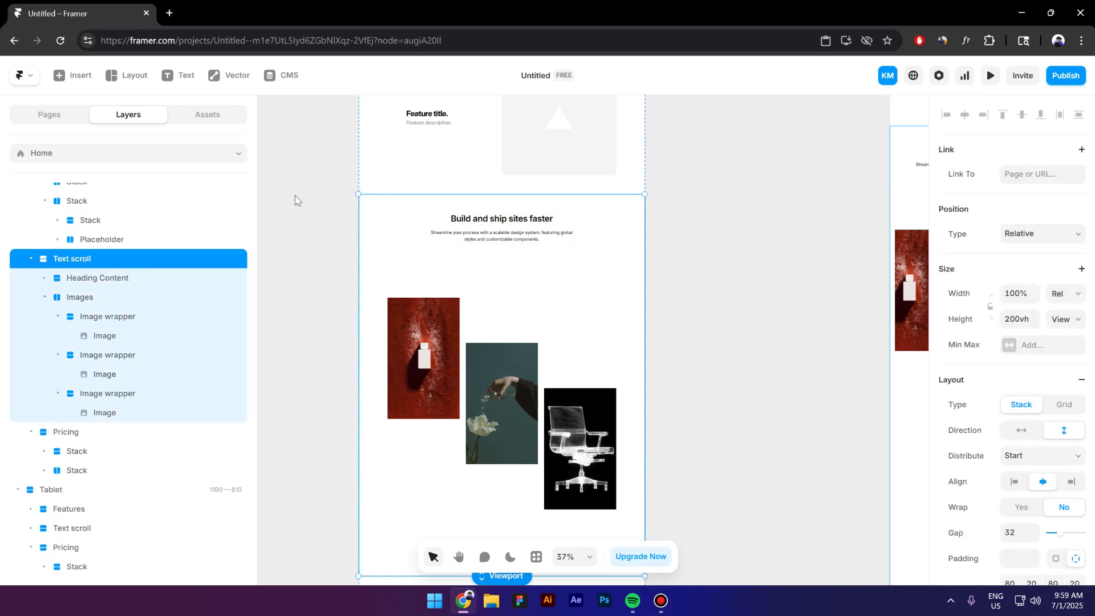
{"action": "scroll", "coordinate": [1090, 391], "scroll_direction": "down", "scroll_amount": 5}
{"action": "left_click", "coordinate": [1028, 380]}
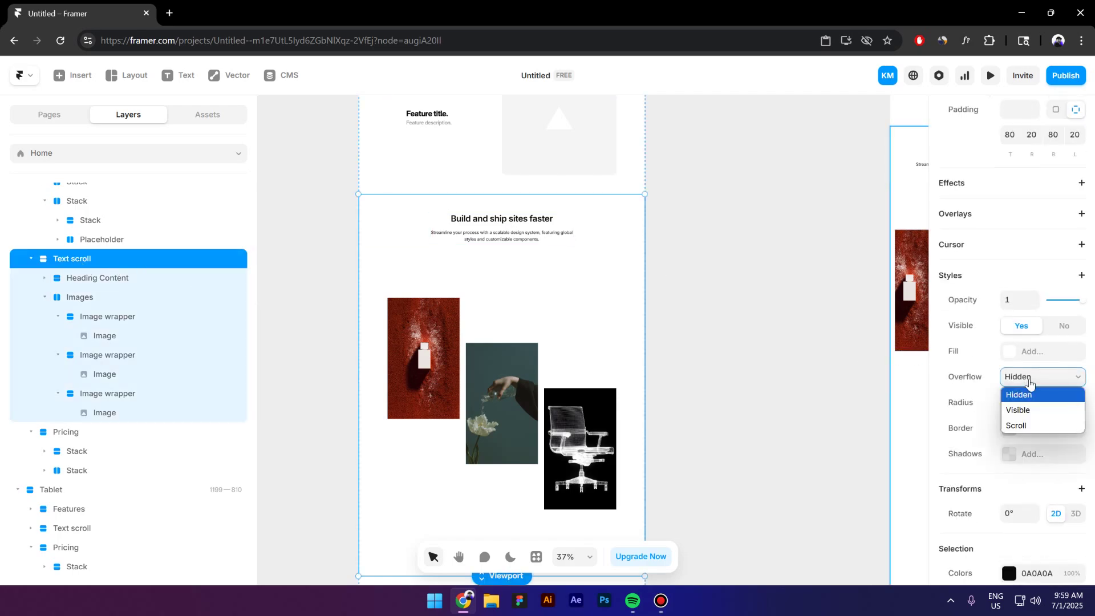
{"action": "left_click", "coordinate": [1034, 408]}
{"action": "scroll", "coordinate": [85, 199], "scroll_direction": "up", "scroll_amount": 2}
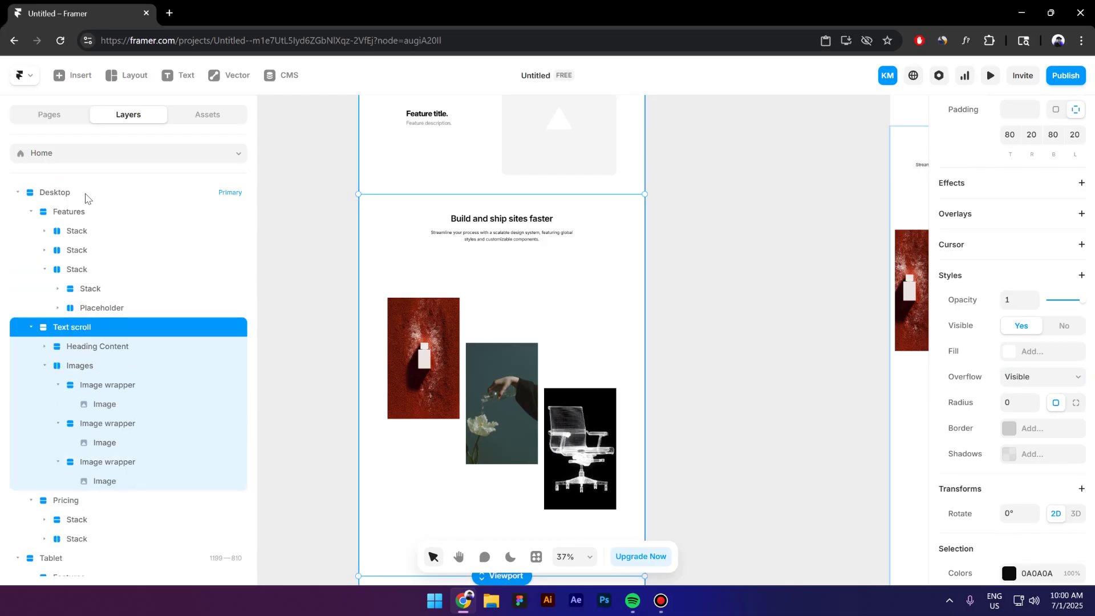
{"action": "left_click", "coordinate": [75, 196]}
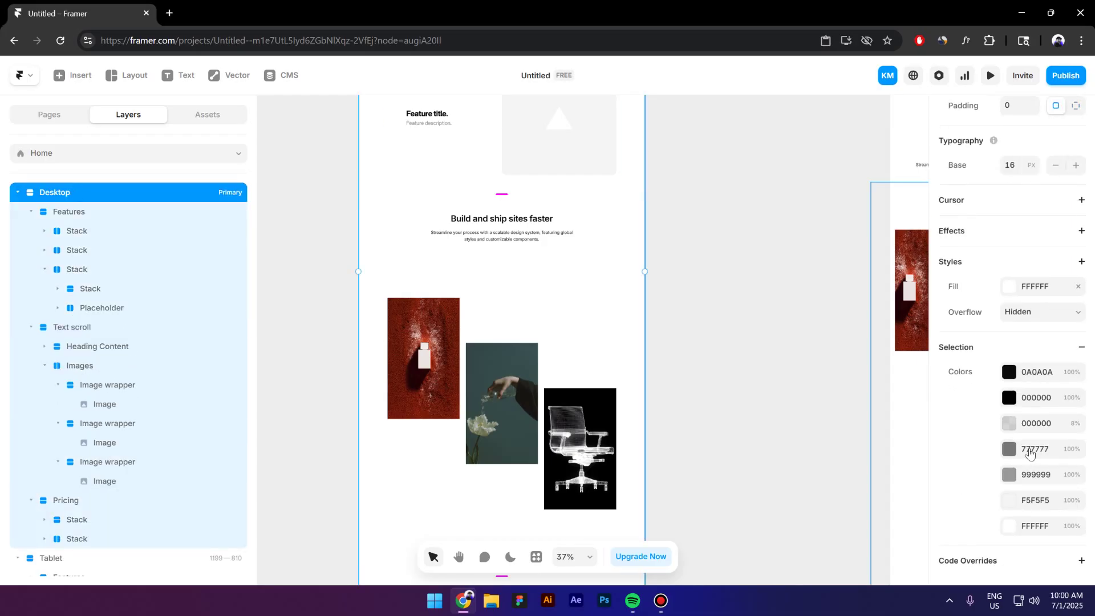
{"action": "left_click", "coordinate": [1034, 319]}
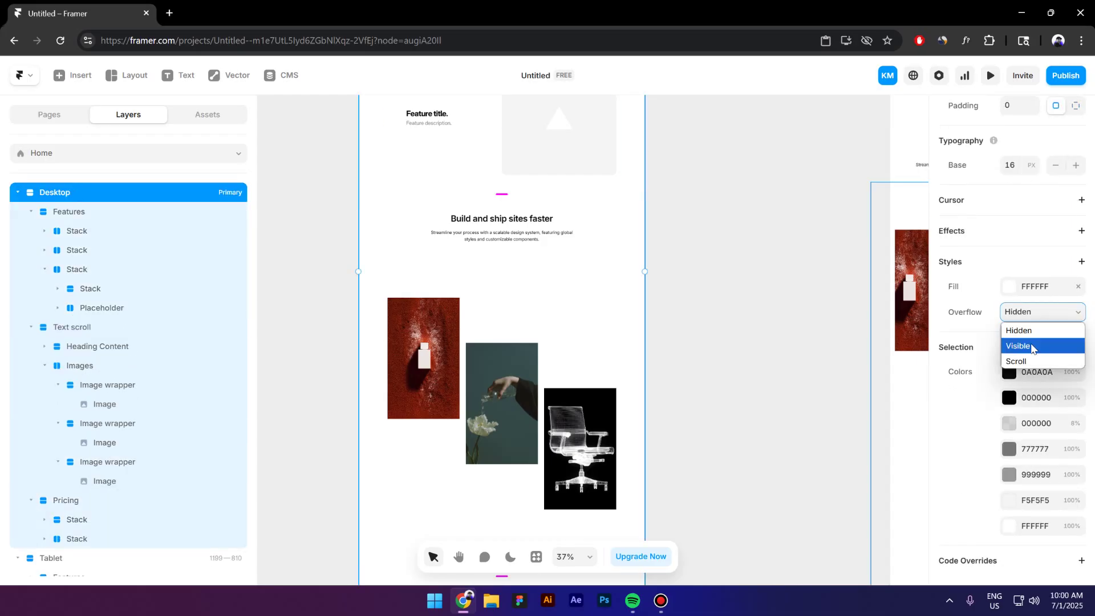
{"action": "left_click", "coordinate": [1031, 347]}
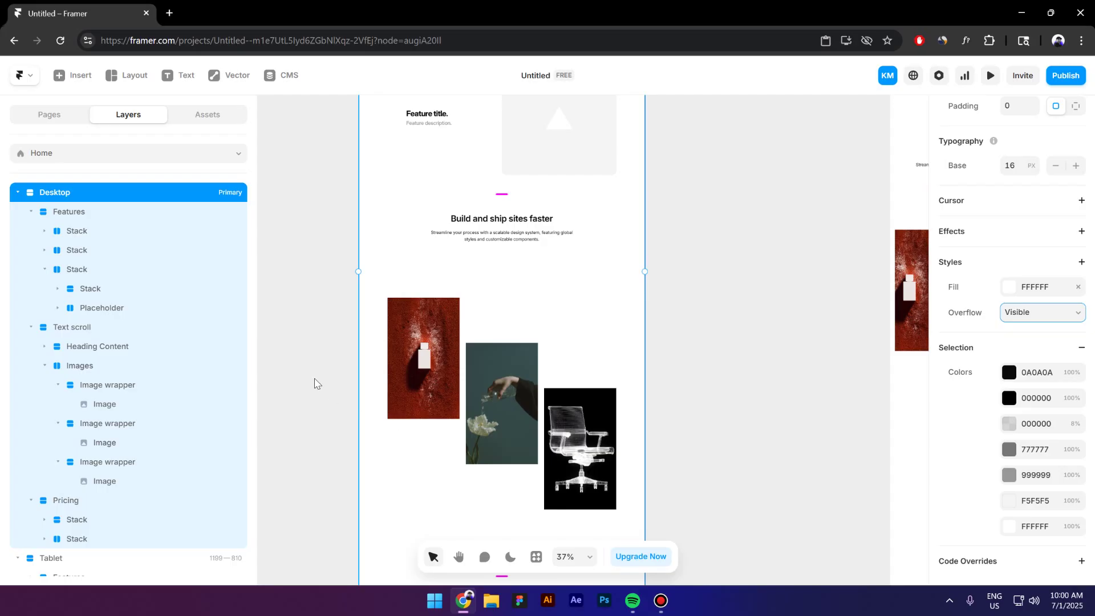
Step: Preview the page, select all three image wrappers, then preview again
{"action": "key", "text": "ctrl+p"}
{"action": "scroll", "coordinate": [354, 416], "scroll_direction": "down", "scroll_amount": 5}
{"action": "scroll", "coordinate": [224, 338], "scroll_direction": "down", "scroll_amount": 5}
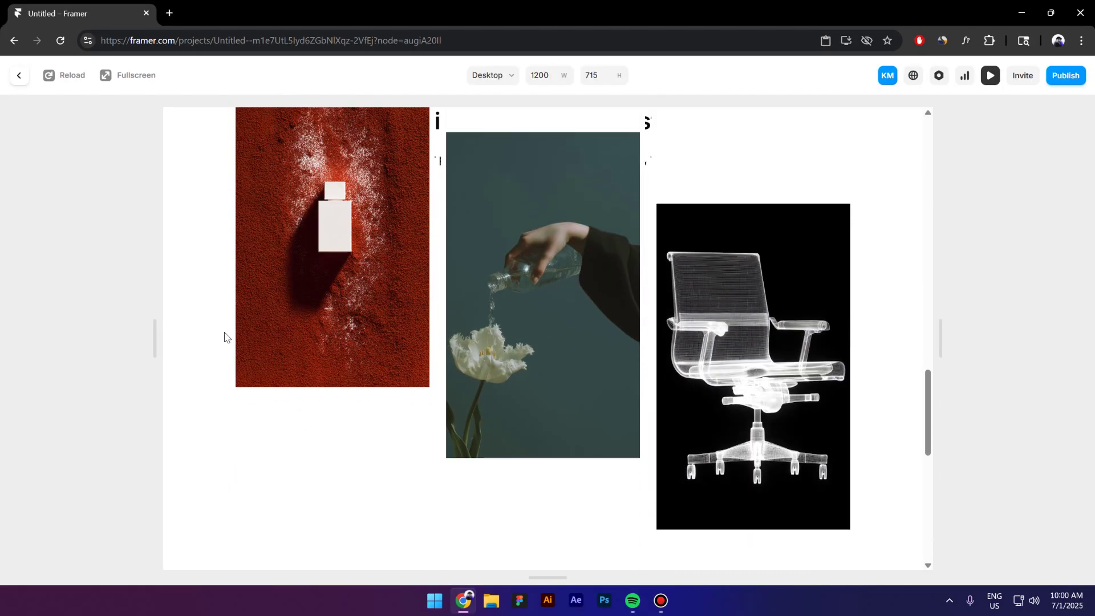
{"action": "scroll", "coordinate": [224, 337], "scroll_direction": "up", "scroll_amount": 3}
{"action": "scroll", "coordinate": [225, 335], "scroll_direction": "up", "scroll_amount": 1}
{"action": "scroll", "coordinate": [257, 335], "scroll_direction": "down", "scroll_amount": 1}
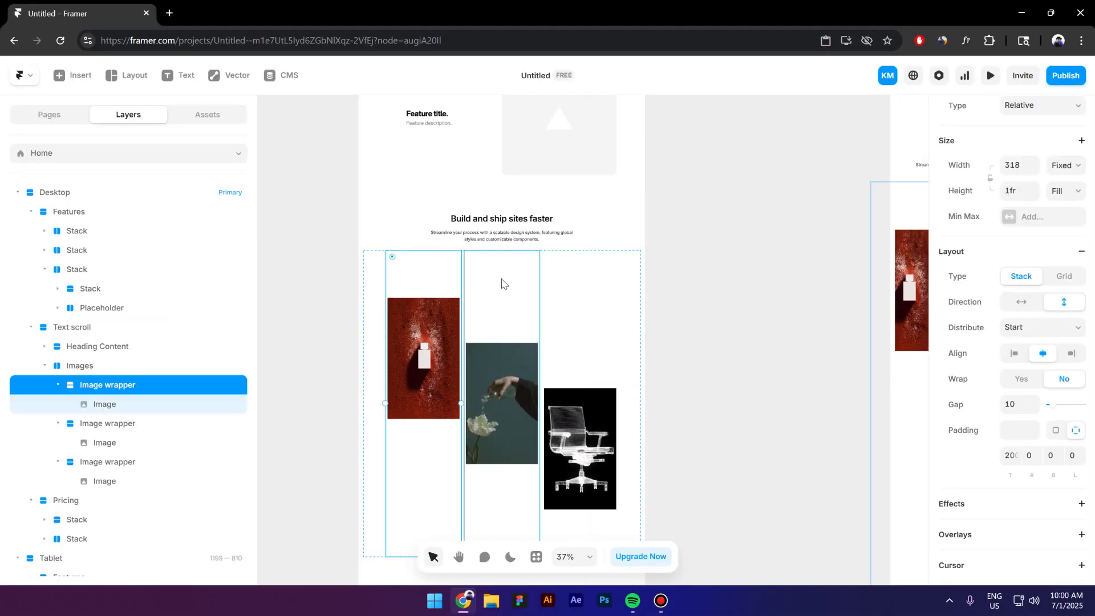
{"action": "left_click", "coordinate": [502, 284], "text": "shift"}
{"action": "left_click", "coordinate": [584, 288], "text": "shift"}
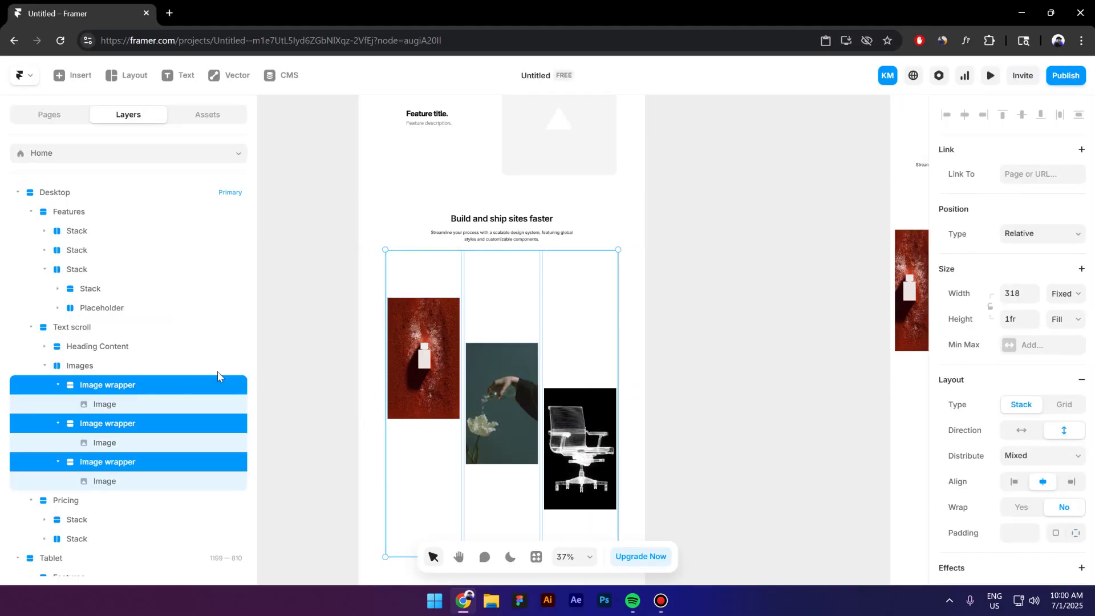
{"action": "scroll", "coordinate": [1030, 384], "scroll_direction": "down", "scroll_amount": 3}
{"action": "scroll", "coordinate": [1078, 391], "scroll_direction": "down", "scroll_amount": 2}
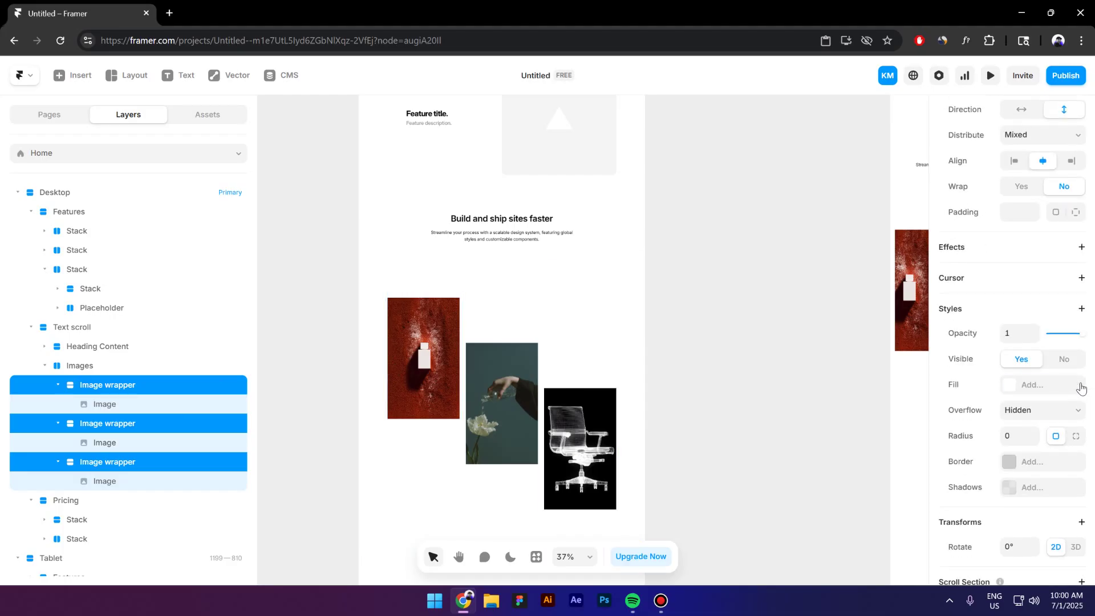
{"action": "key", "text": "ctrl+p"}
{"action": "scroll", "coordinate": [276, 470], "scroll_direction": "down", "scroll_amount": 5}
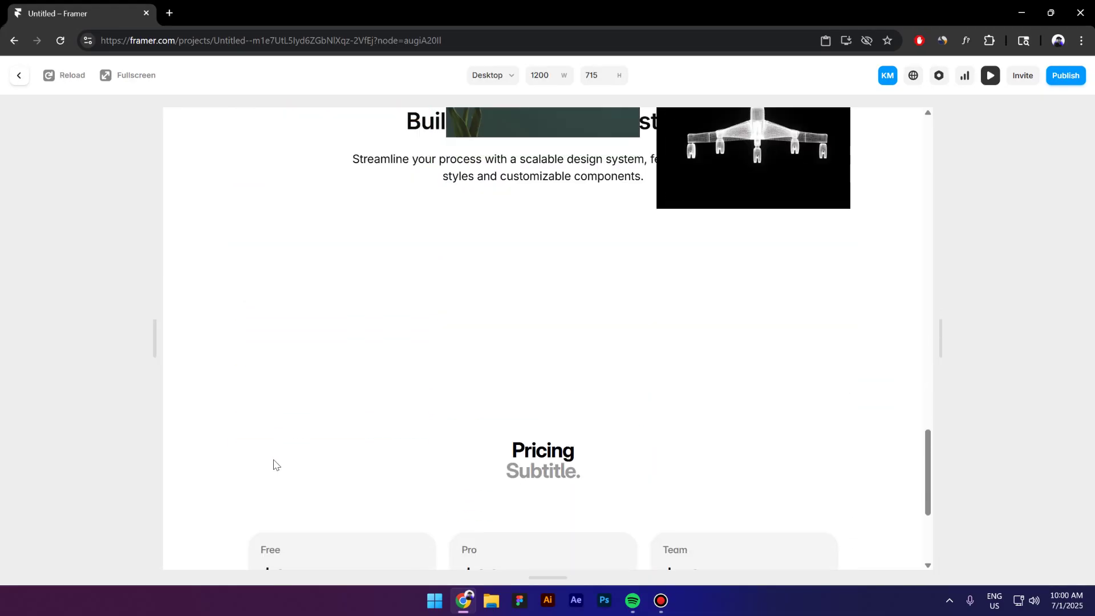
{"action": "scroll", "coordinate": [274, 462], "scroll_direction": "down", "scroll_amount": 2}
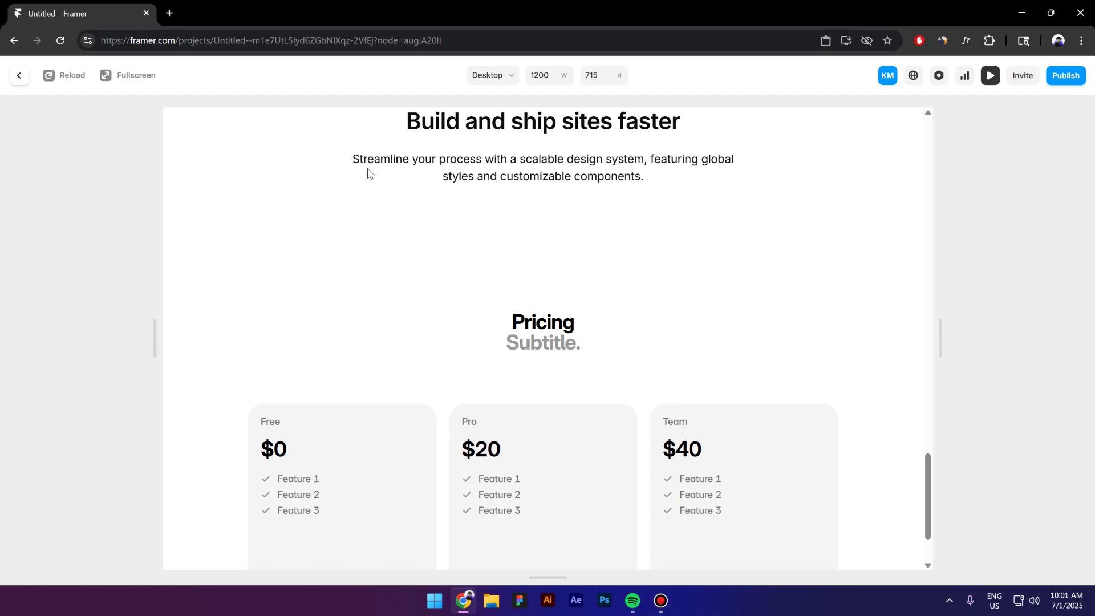
Step: Leave the preview and change the Heading Content sticky Top offset from 0 to 300
{"action": "left_click", "coordinate": [19, 75]}
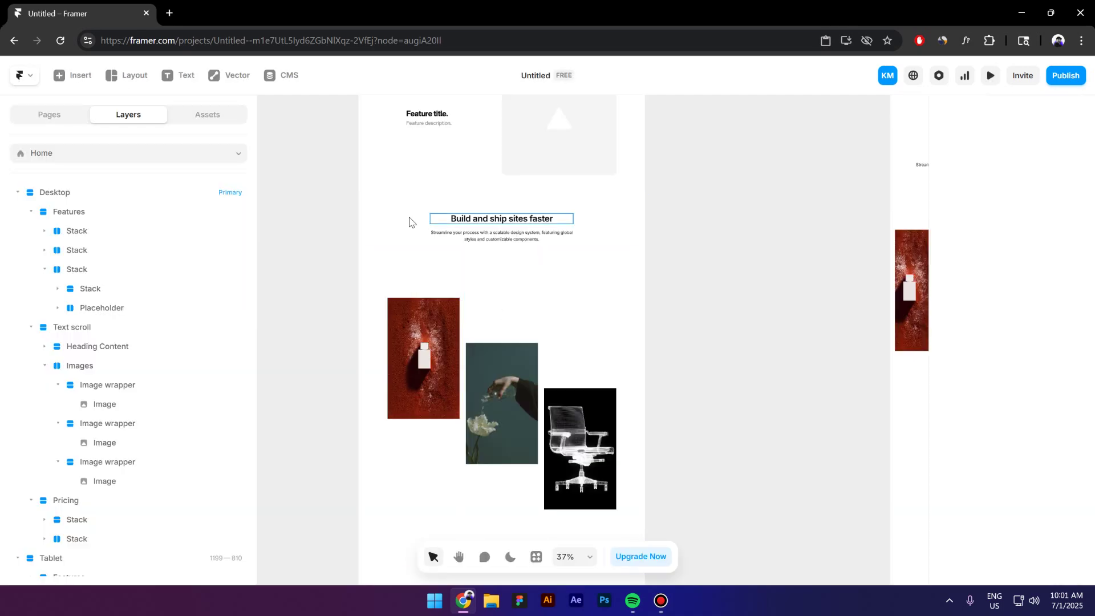
{"action": "left_click", "coordinate": [435, 224]}
{"action": "left_click", "coordinate": [117, 346]}
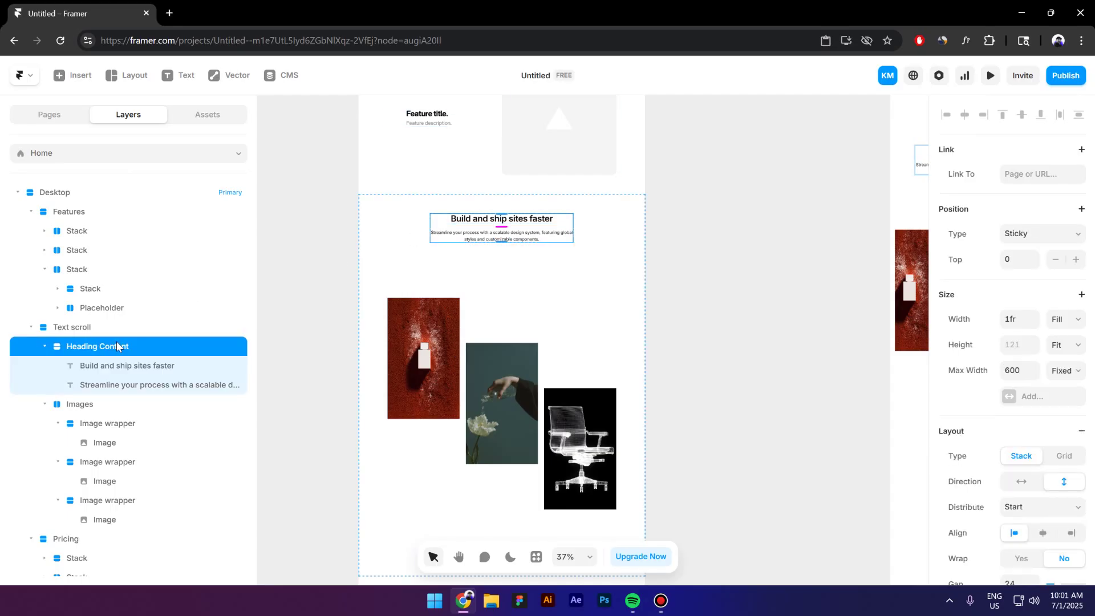
{"action": "left_click", "coordinate": [1014, 263]}
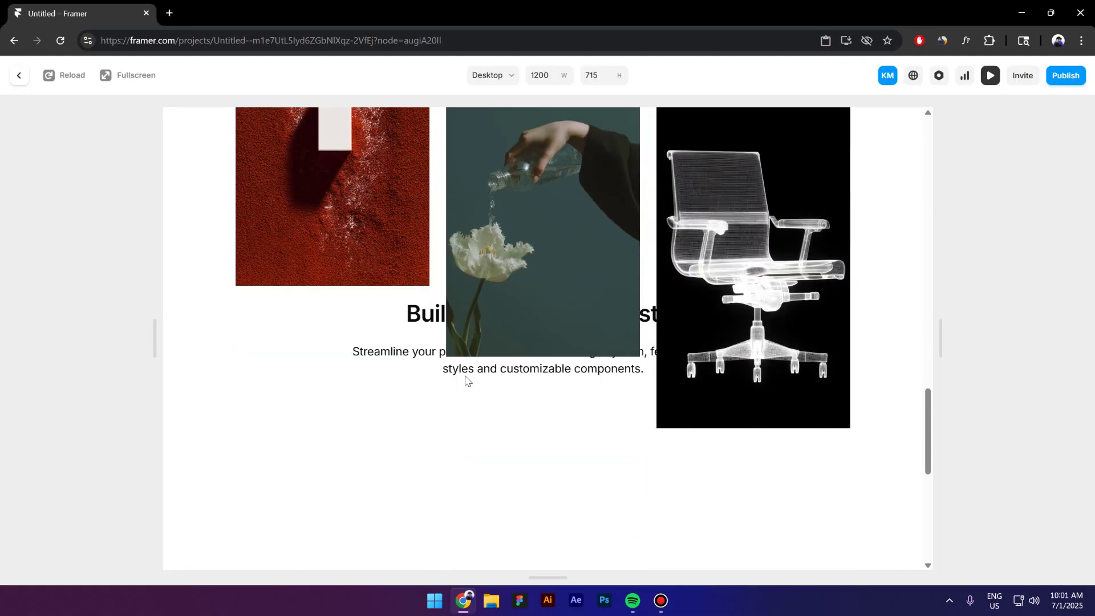
{"action": "scroll", "coordinate": [464, 379], "scroll_direction": "down", "scroll_amount": 2}
{"action": "scroll", "coordinate": [493, 367], "scroll_direction": "down", "scroll_amount": 2}
{"action": "scroll", "coordinate": [480, 355], "scroll_direction": "down", "scroll_amount": 2}
{"action": "scroll", "coordinate": [472, 355], "scroll_direction": "down", "scroll_amount": 1}
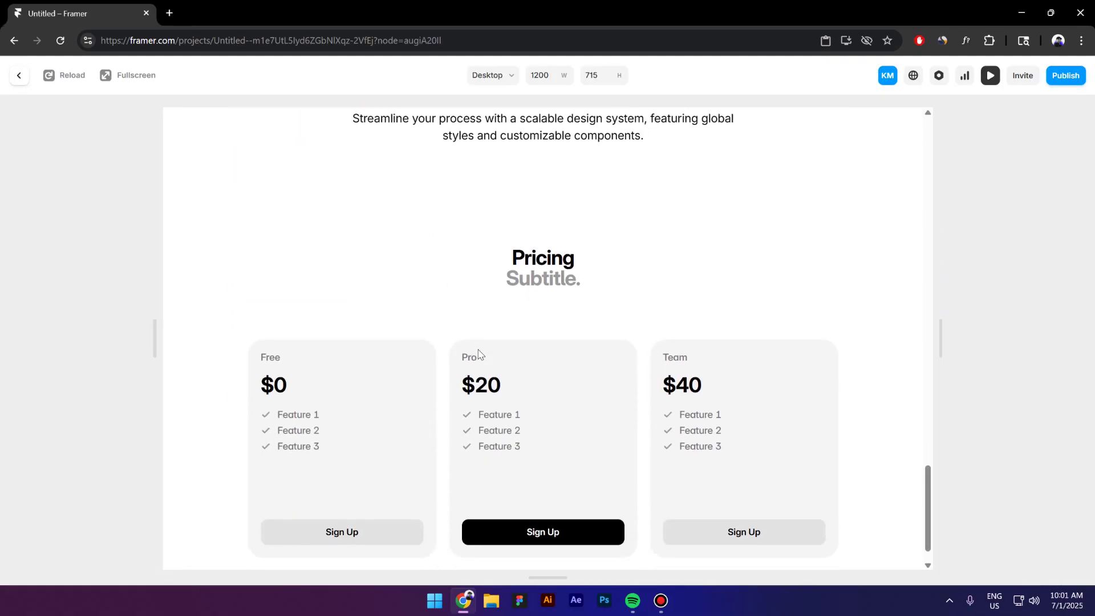
{"action": "scroll", "coordinate": [476, 352], "scroll_direction": "up", "scroll_amount": 4}
{"action": "scroll", "coordinate": [477, 348], "scroll_direction": "up", "scroll_amount": 4}
{"action": "scroll", "coordinate": [477, 348], "scroll_direction": "up", "scroll_amount": 3}
{"action": "scroll", "coordinate": [477, 348], "scroll_direction": "up", "scroll_amount": 3}
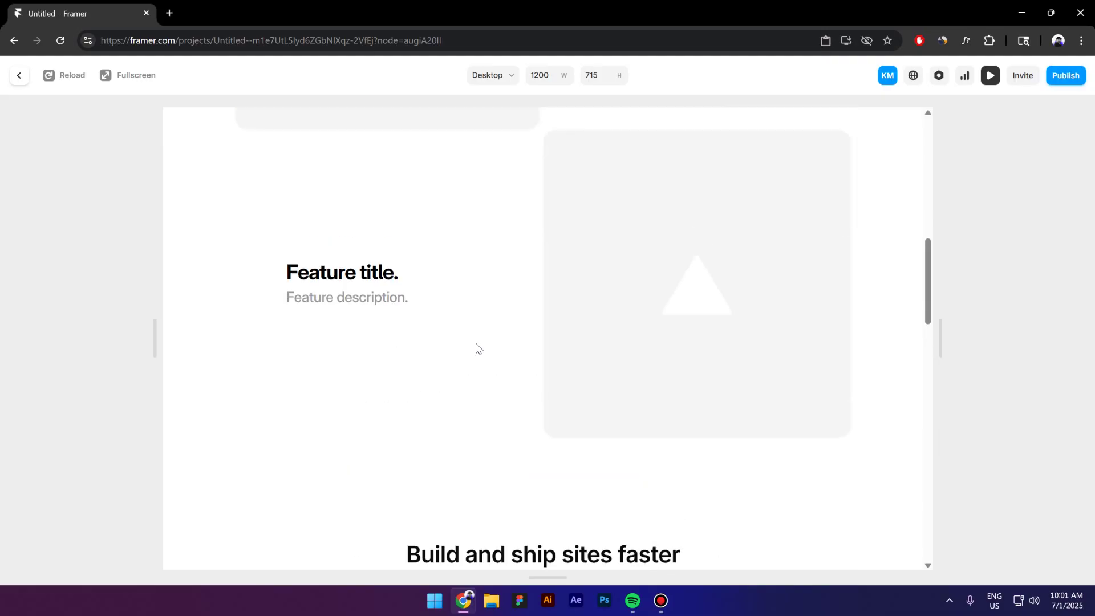